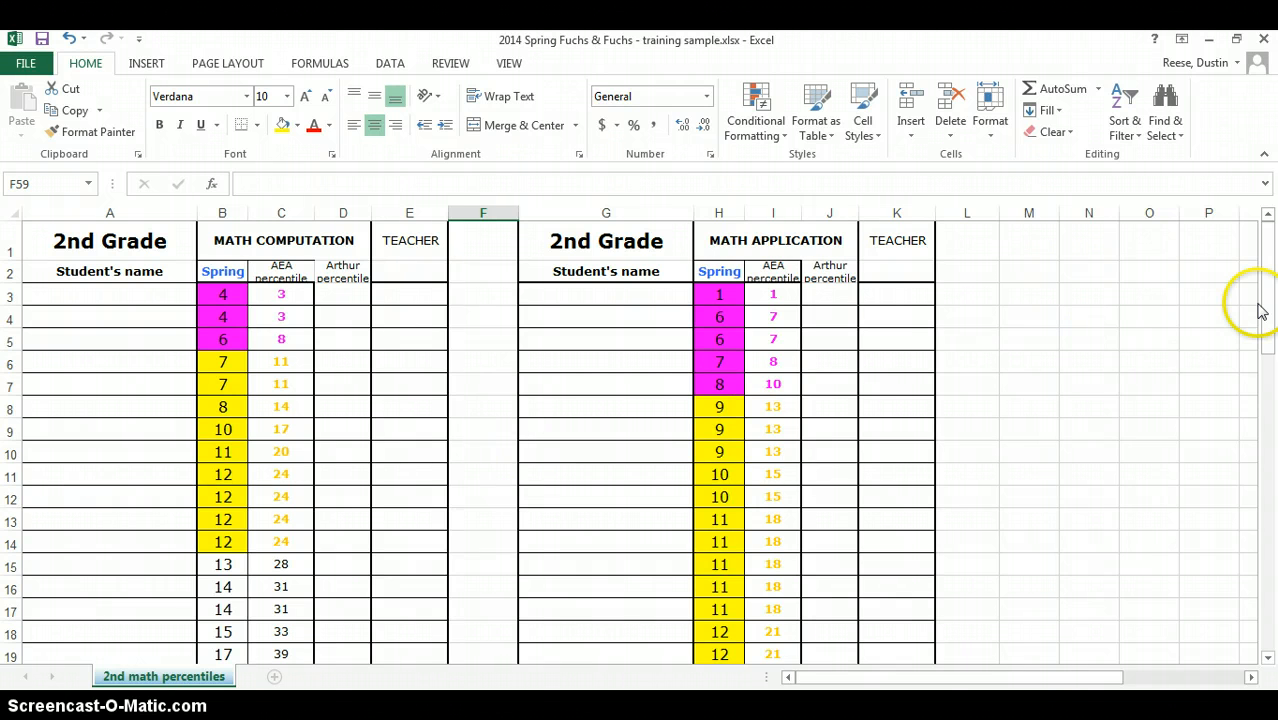
# Step: Insert the MEDIAN function in cell B63, the Median row under the Math Computation Spring scores
pyautogui.moveTo(1266, 290); pyautogui.dragTo(1272, 253)
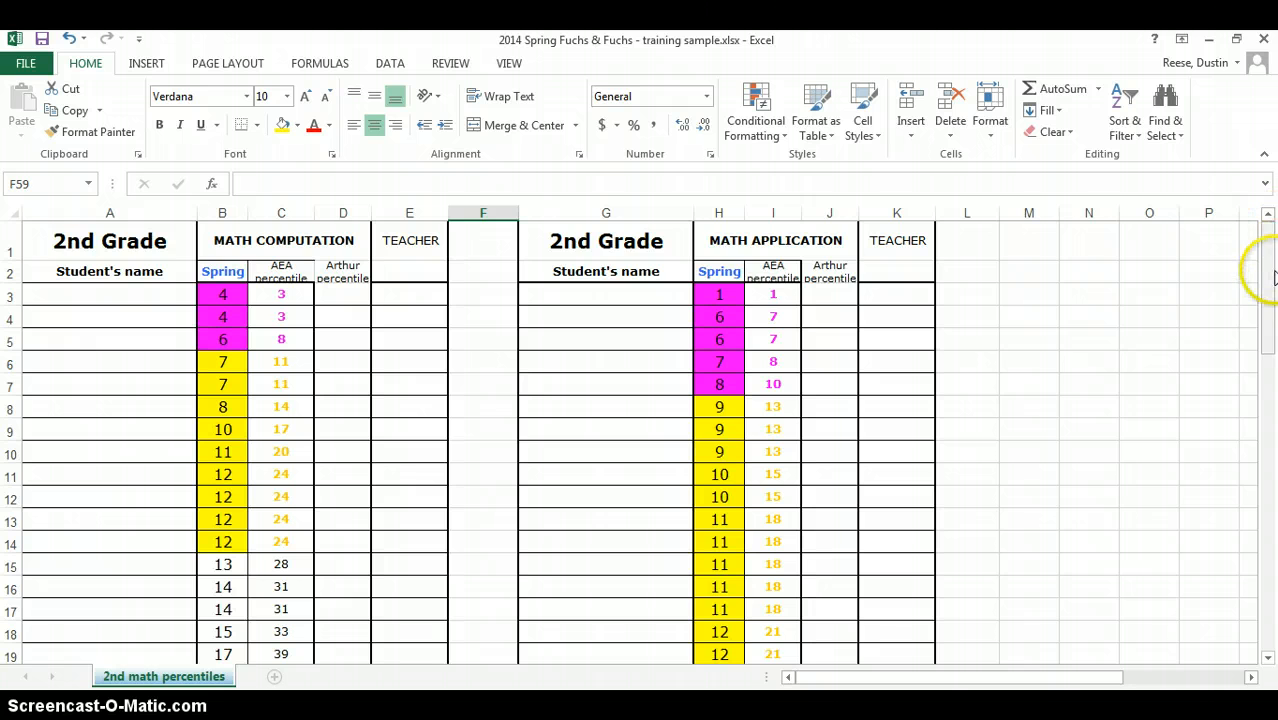
pyautogui.moveTo(1270, 270); pyautogui.dragTo(1270, 524)
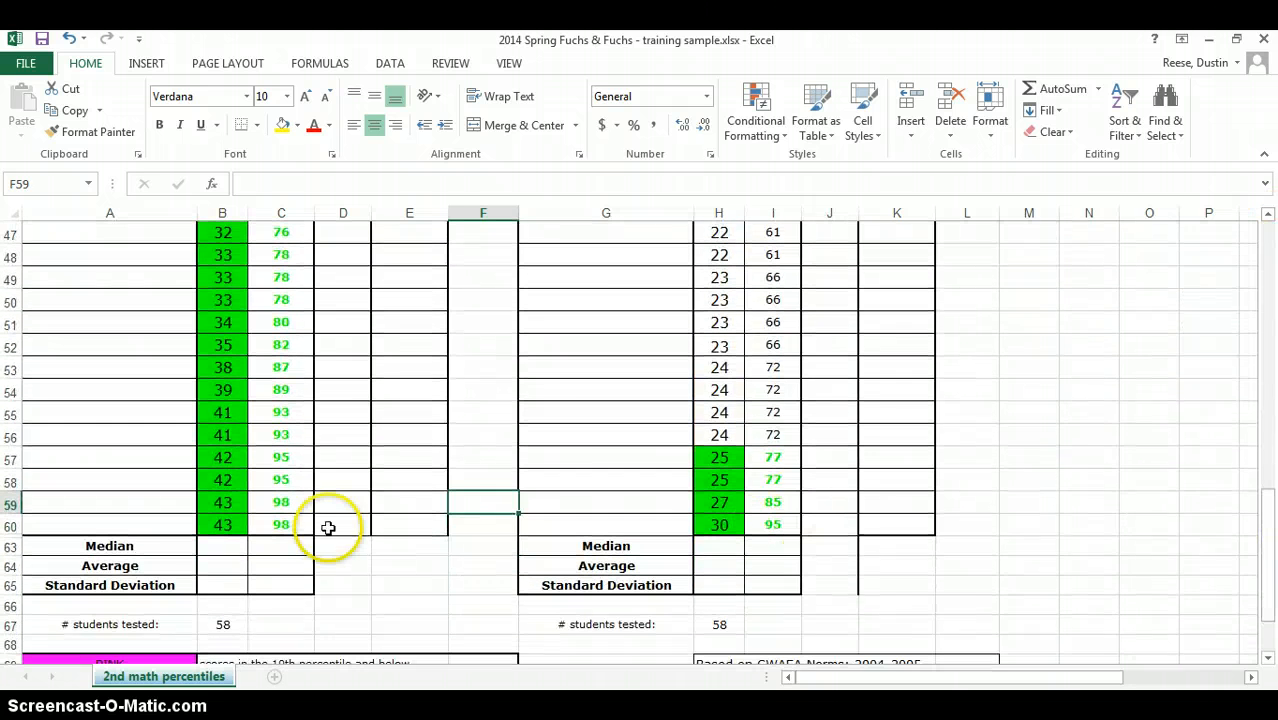
pyautogui.click(217, 546)
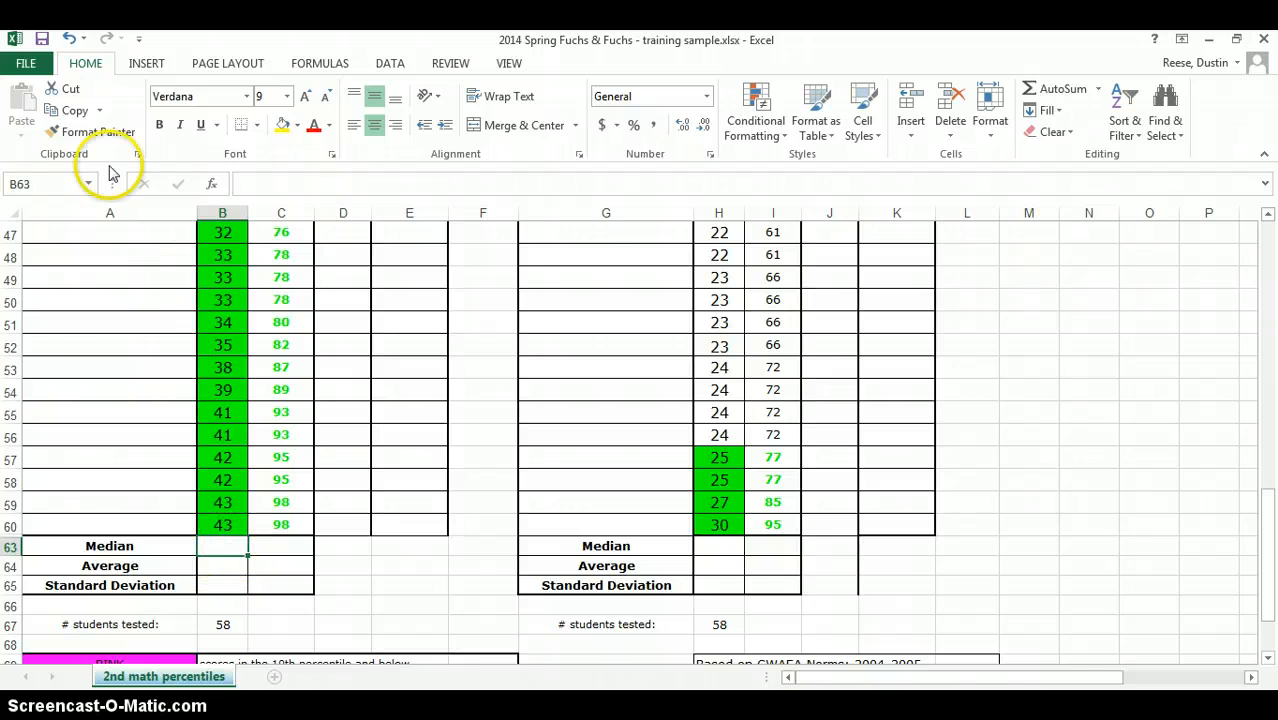
pyautogui.click(318, 66)
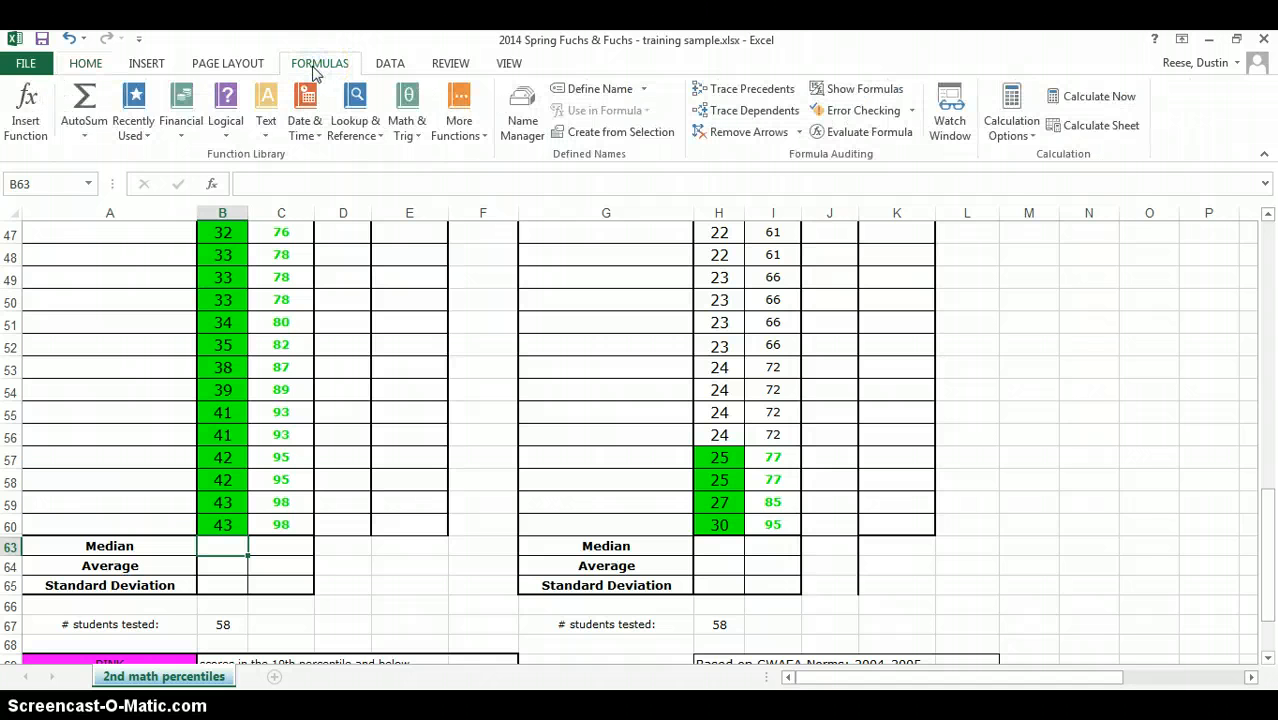
pyautogui.click(37, 118)
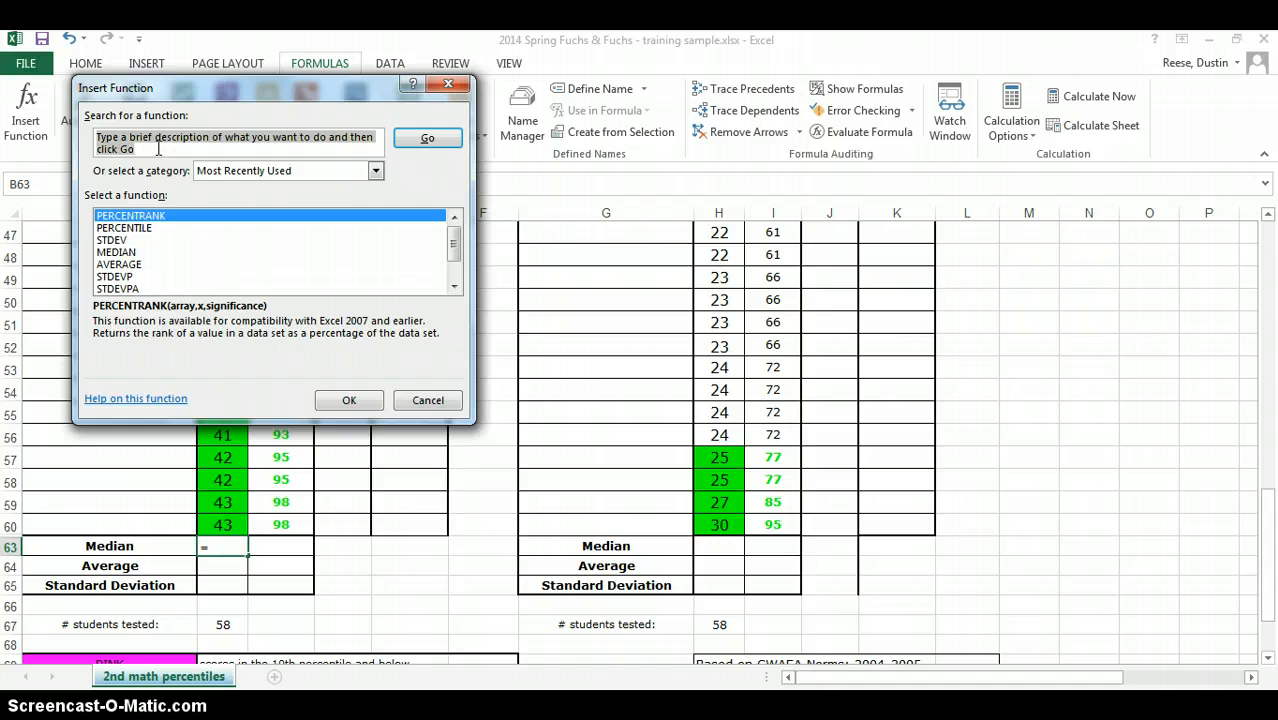
pyautogui.write('m')
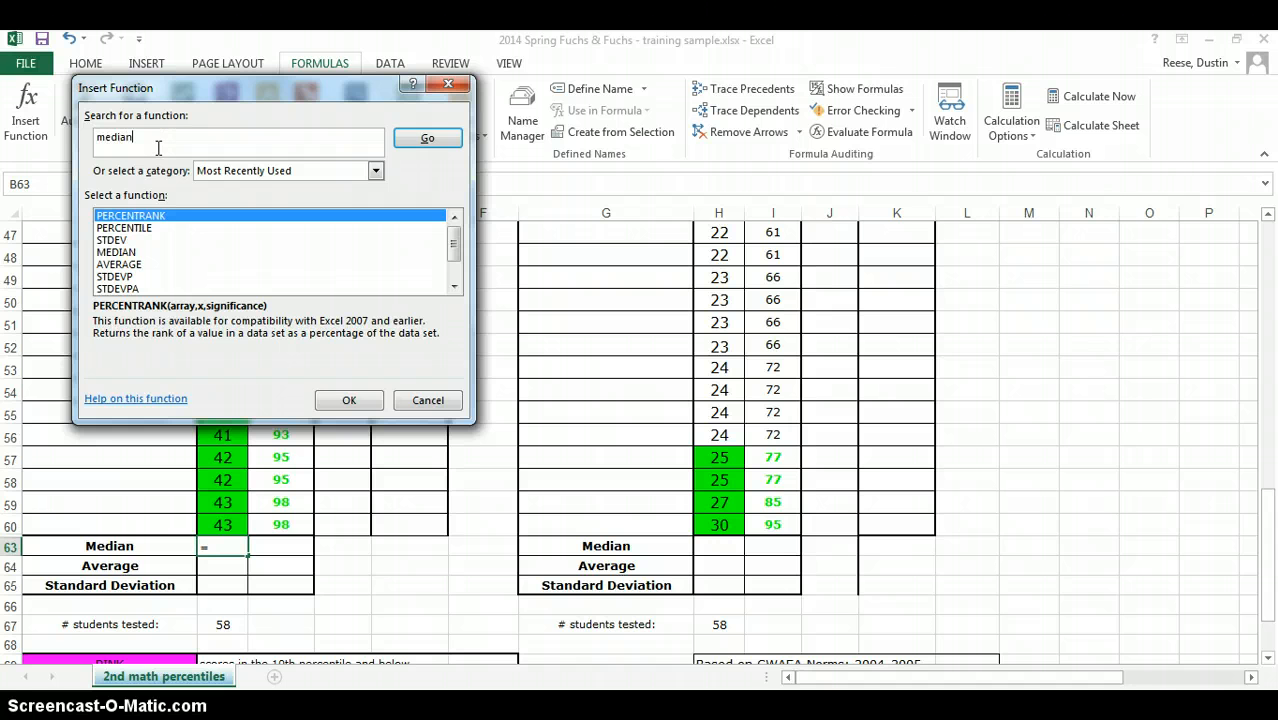
pyautogui.write('edian')
pyautogui.press('Return')
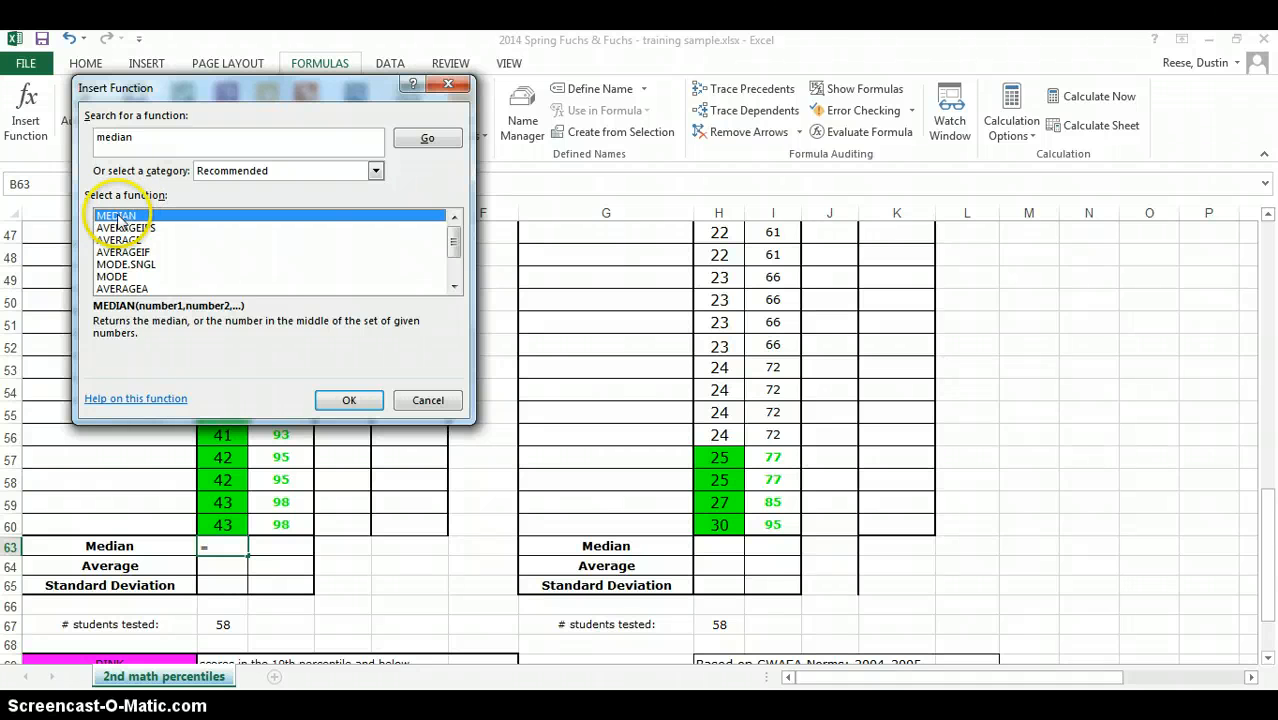
pyautogui.click(334, 397)
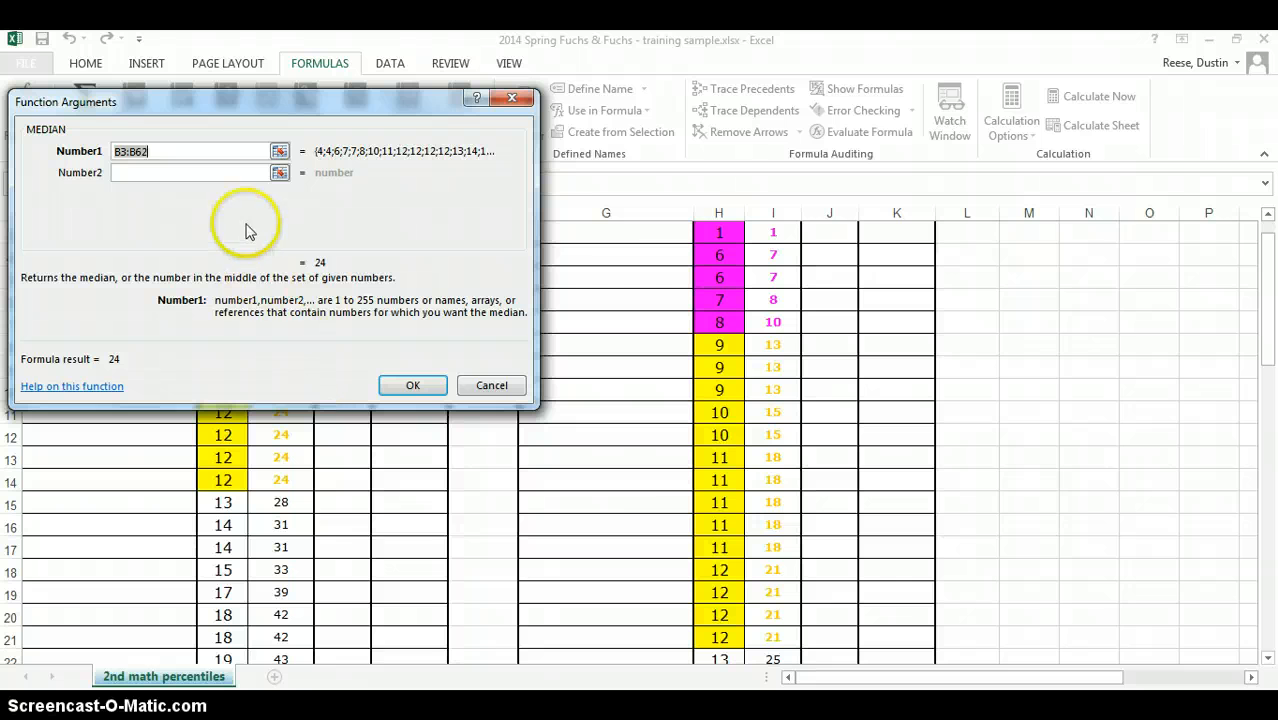
# Step: Set the MEDIAN function's first argument to the Math Computation scores B3:B60 and complete the formula
pyautogui.click(279, 153)
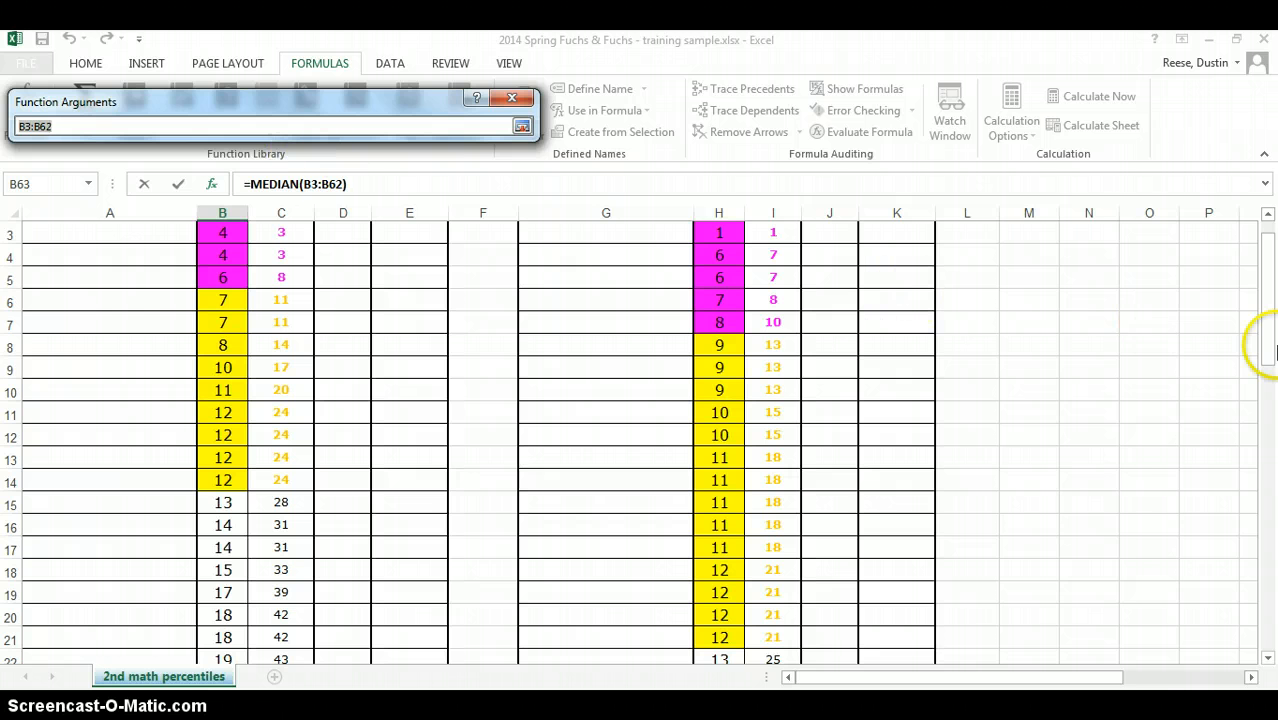
pyautogui.moveTo(1272, 350); pyautogui.dragTo(1266, 330)
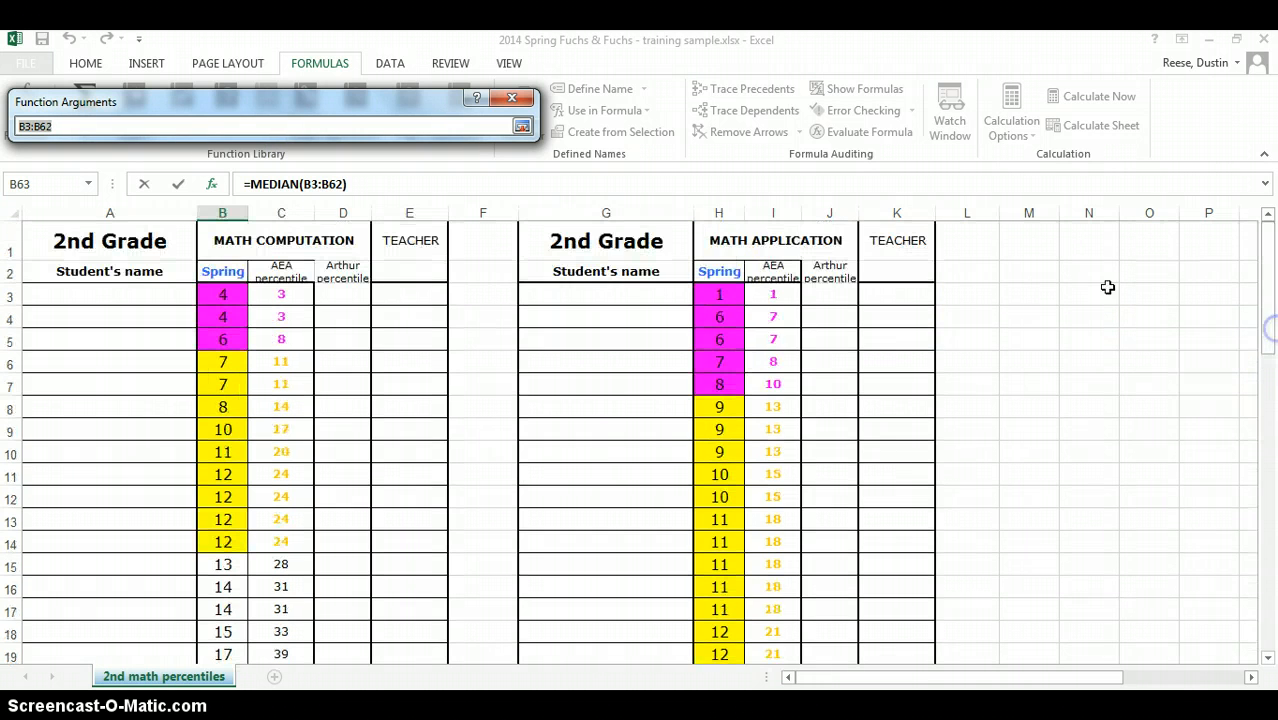
pyautogui.click(222, 293)
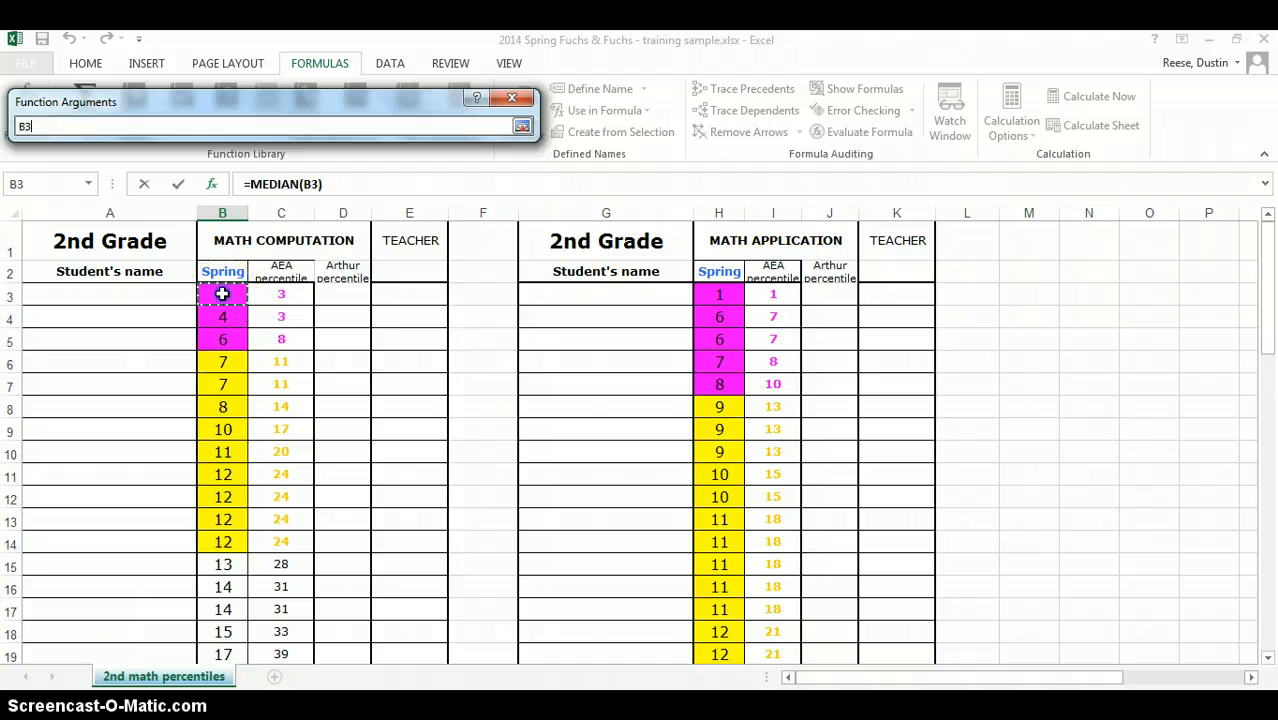
pyautogui.moveTo(222, 302); pyautogui.dragTo(222, 643)
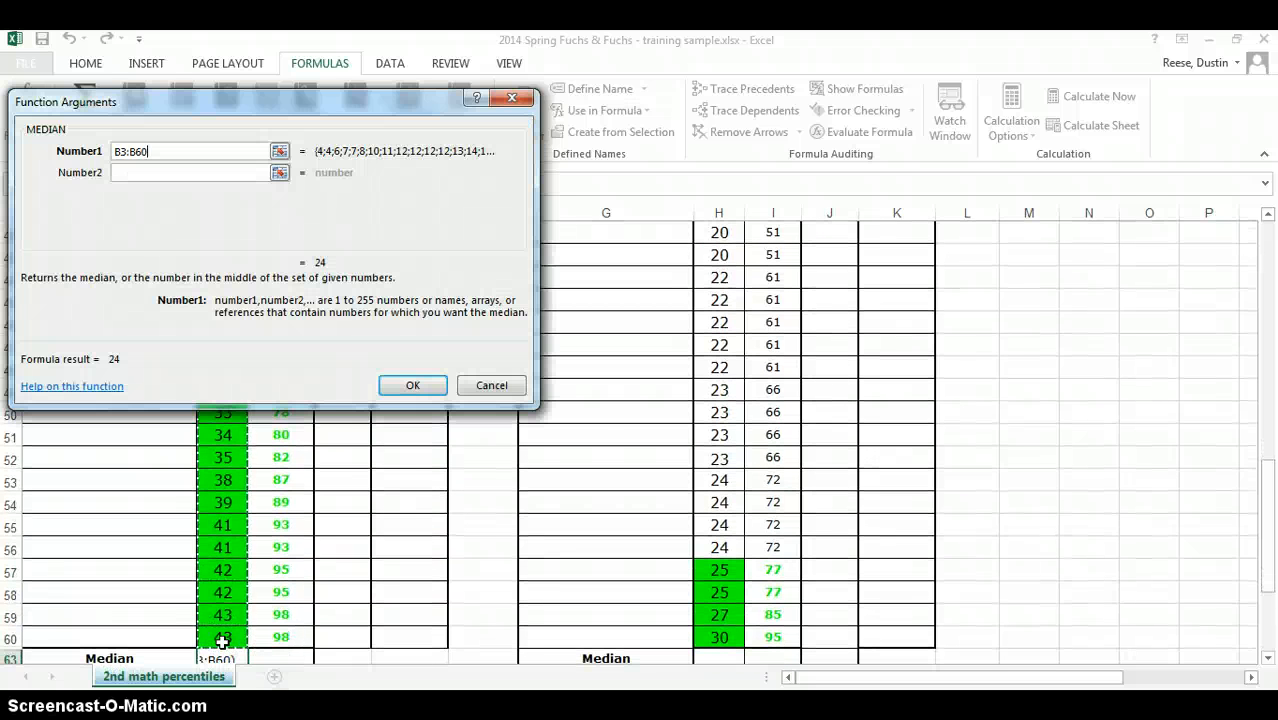
pyautogui.click(408, 385)
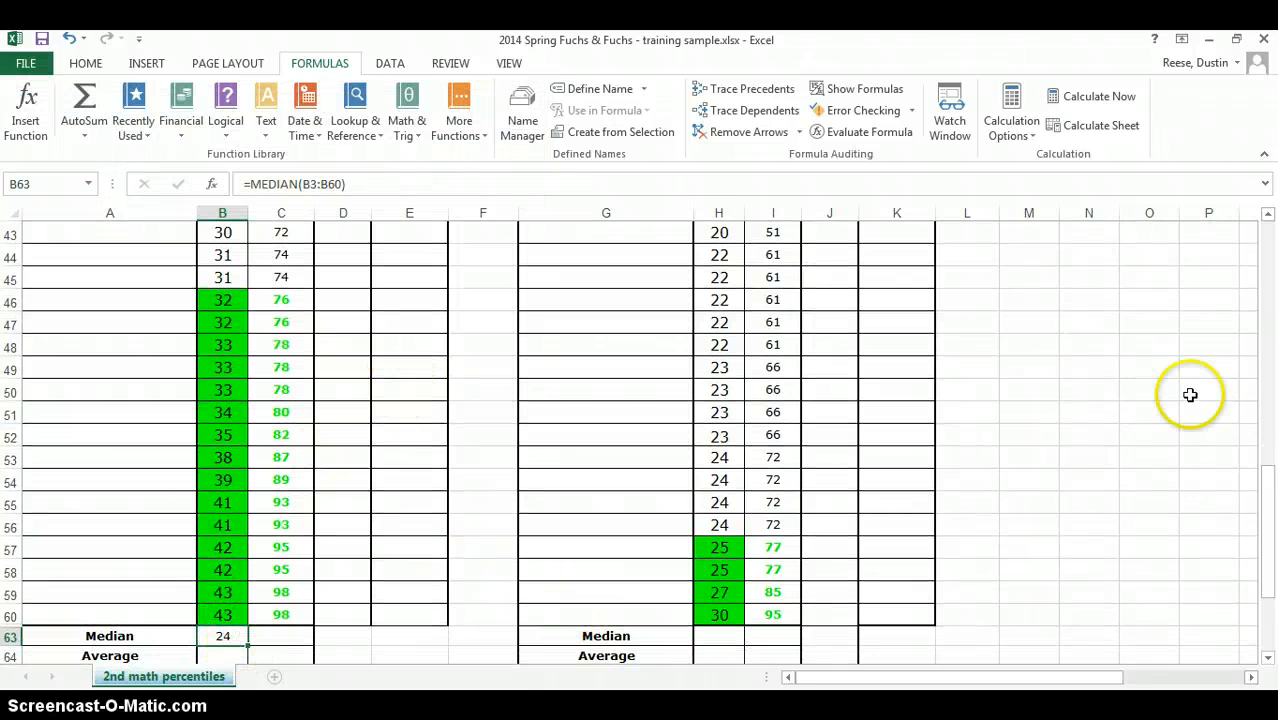
# Step: Insert the AVERAGE function in cell B64, the Average row under the Math Computation Spring scores
pyautogui.click(1271, 392)
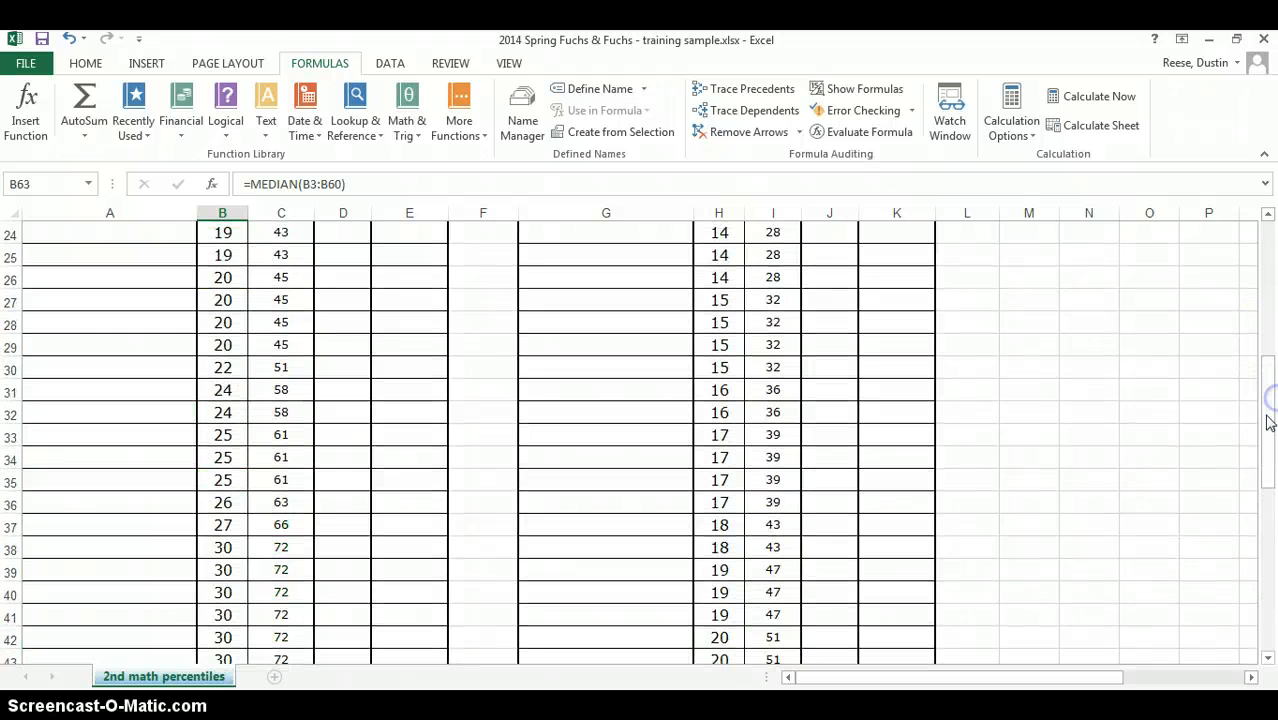
pyautogui.moveTo(1270, 422); pyautogui.dragTo(1272, 580)
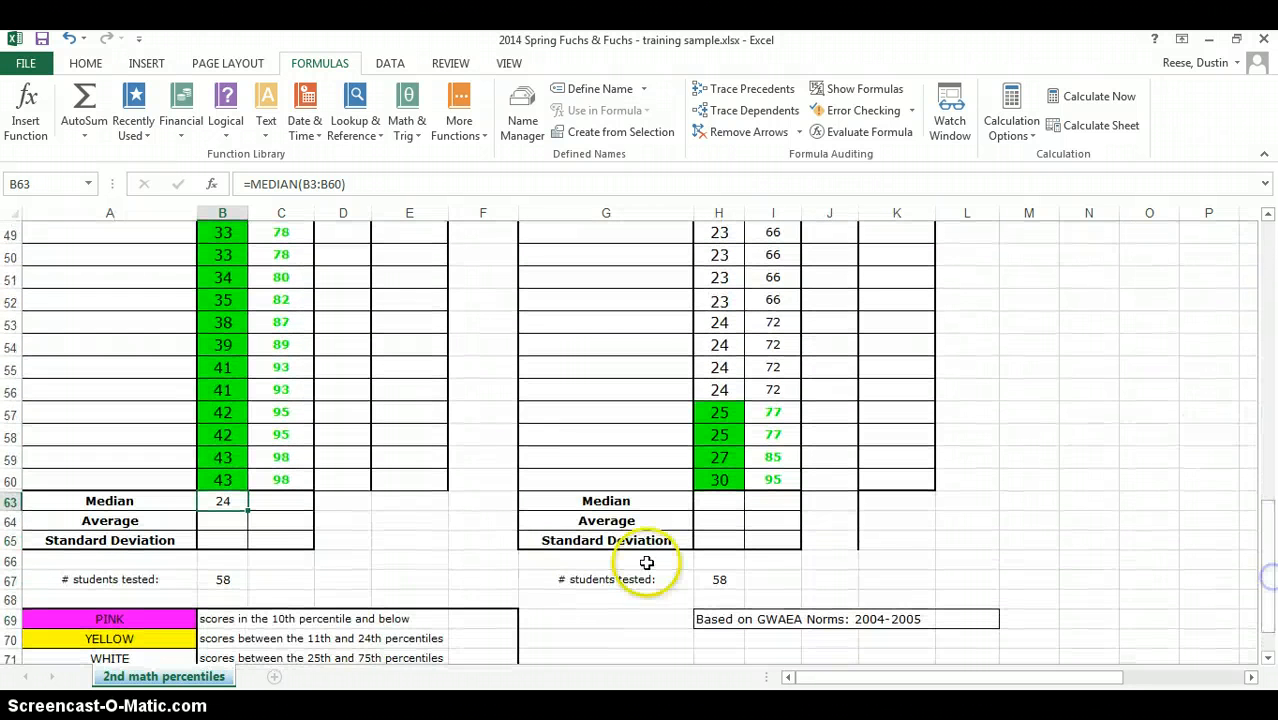
pyautogui.click(224, 525)
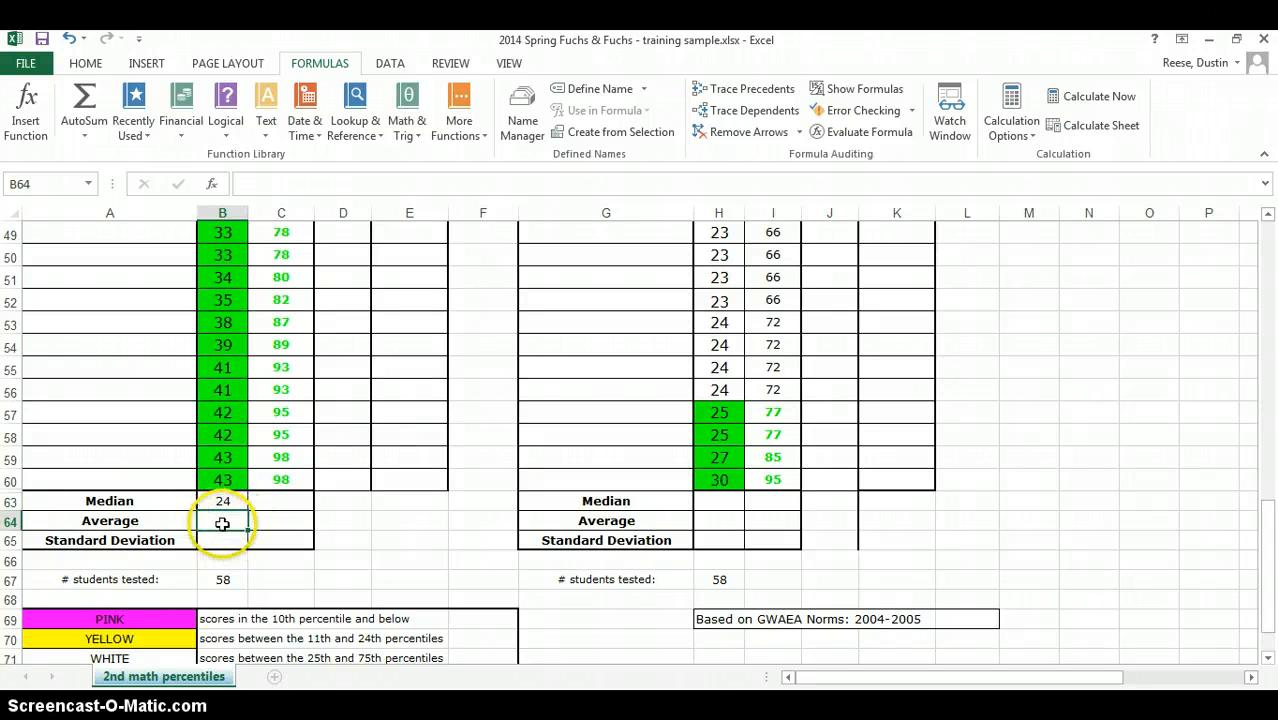
pyautogui.click(30, 112)
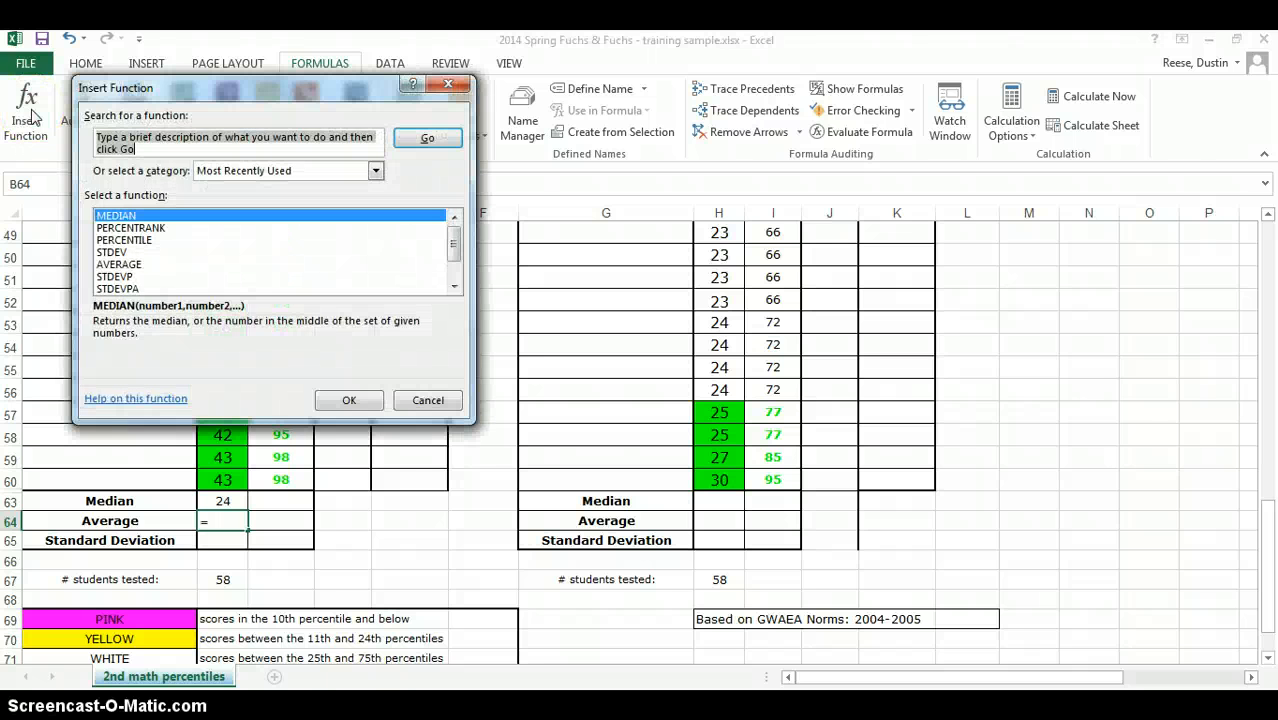
pyautogui.write('average')
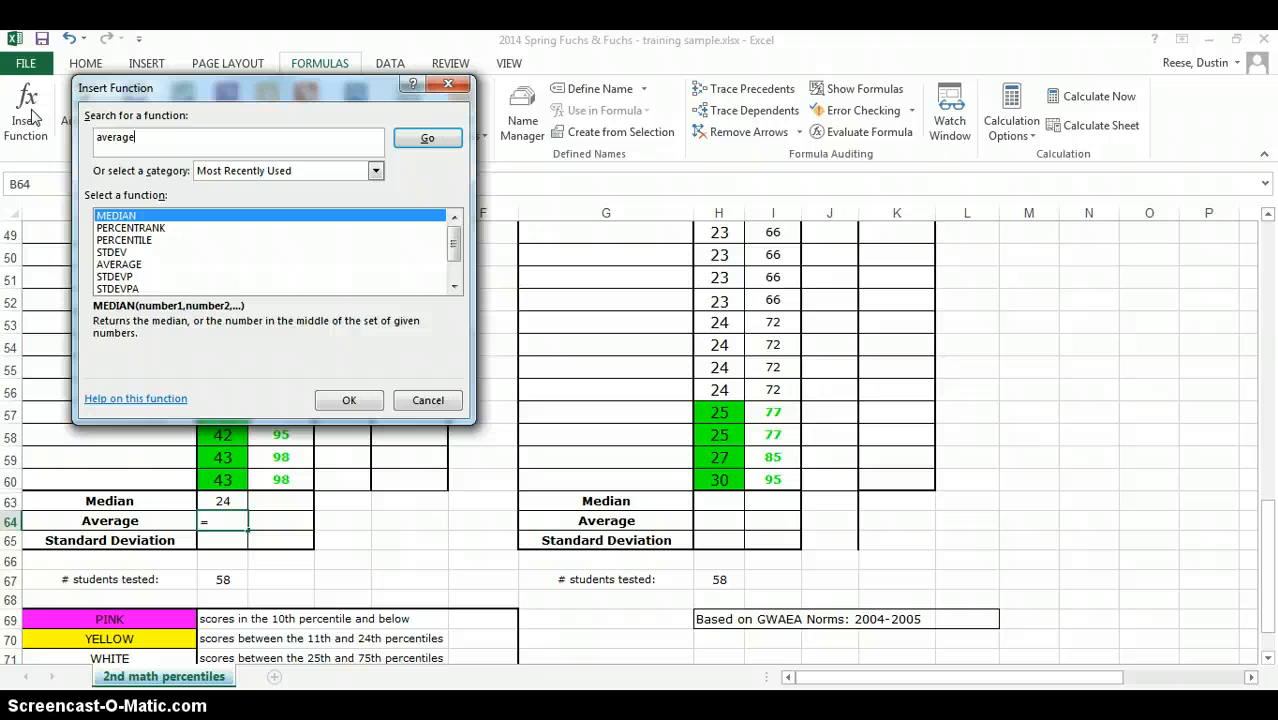
pyautogui.click(427, 137)
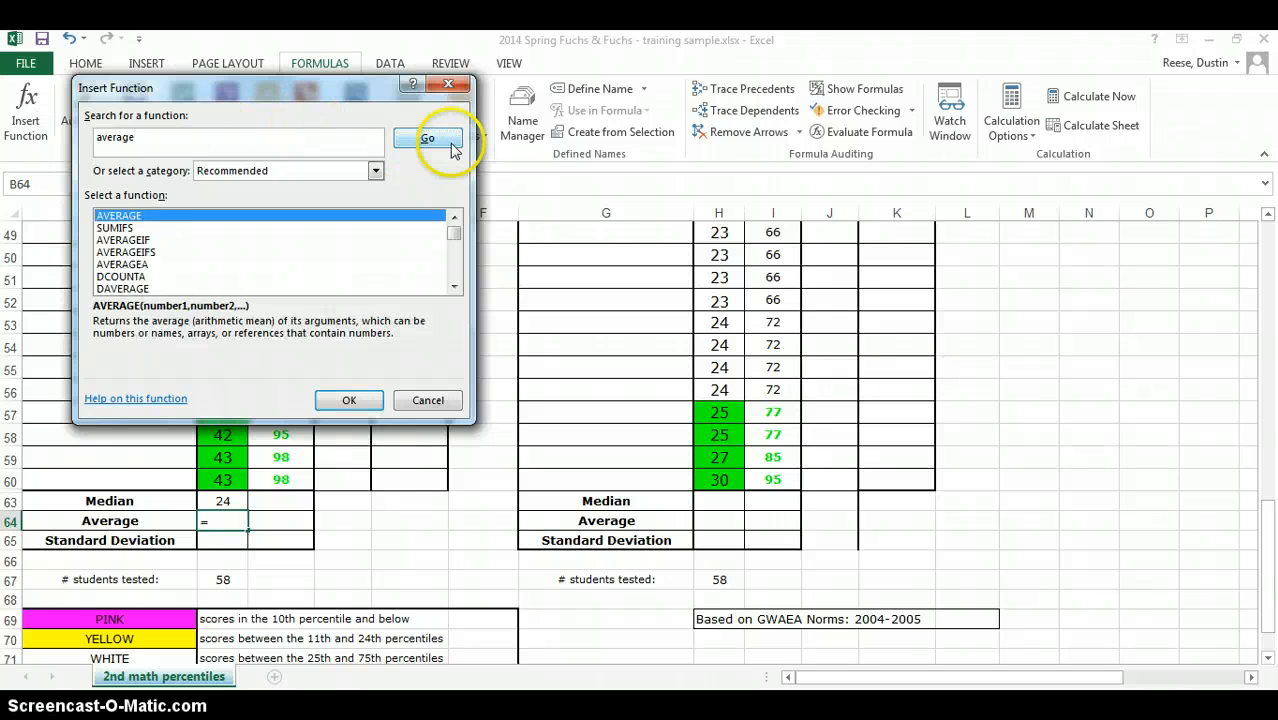
pyautogui.click(349, 402)
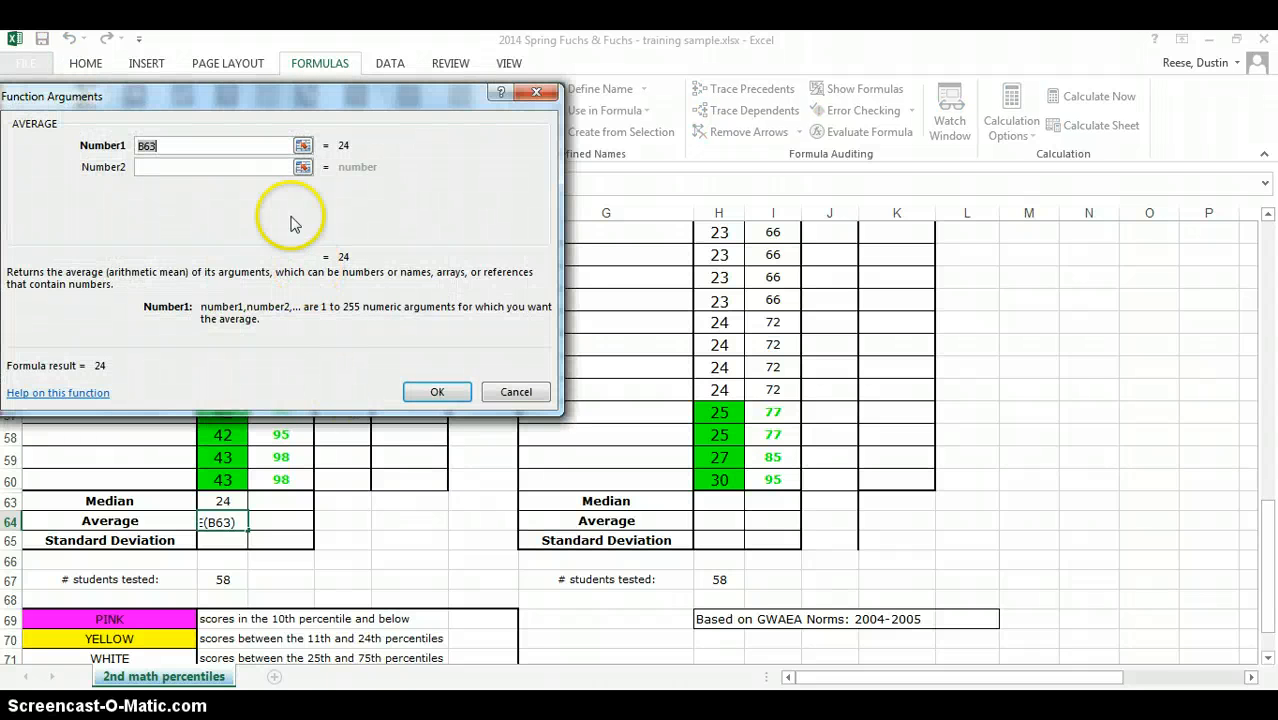
# Step: Set the AVERAGE function's first argument to the Math Computation scores B3:B60 and complete the formula
pyautogui.click(302, 146)
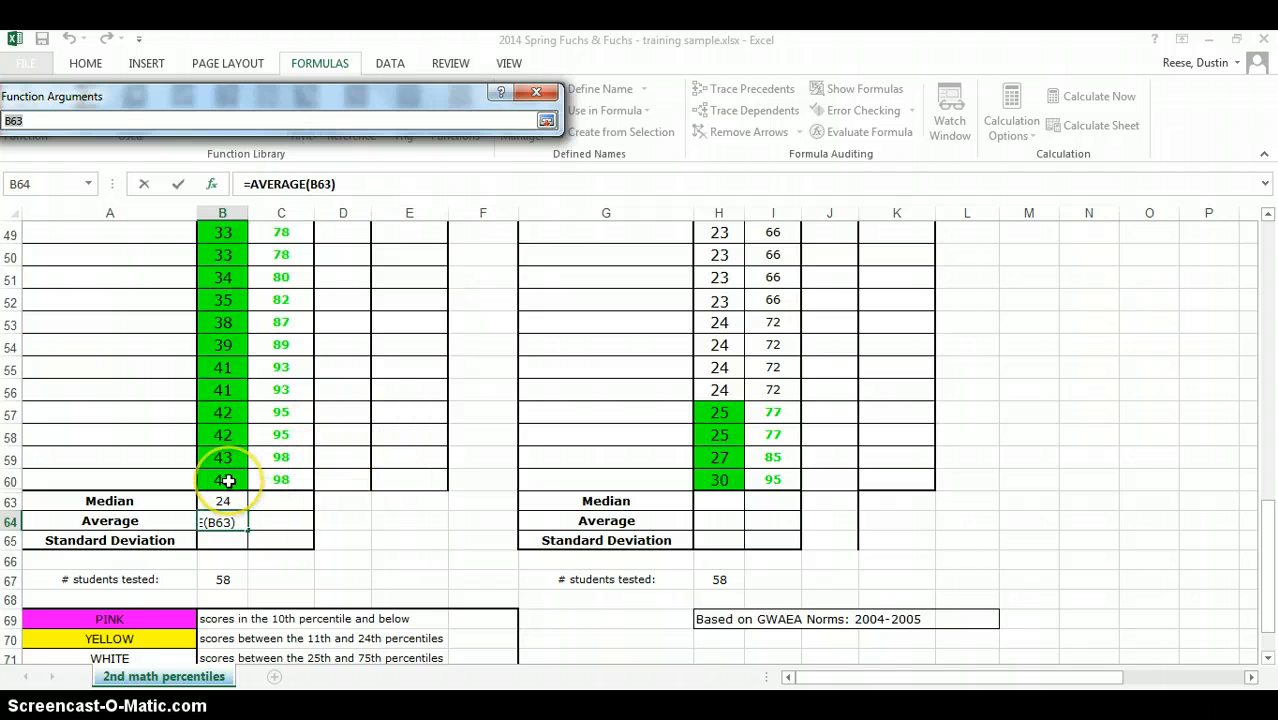
pyautogui.moveTo(228, 481); pyautogui.dragTo(217, 296)
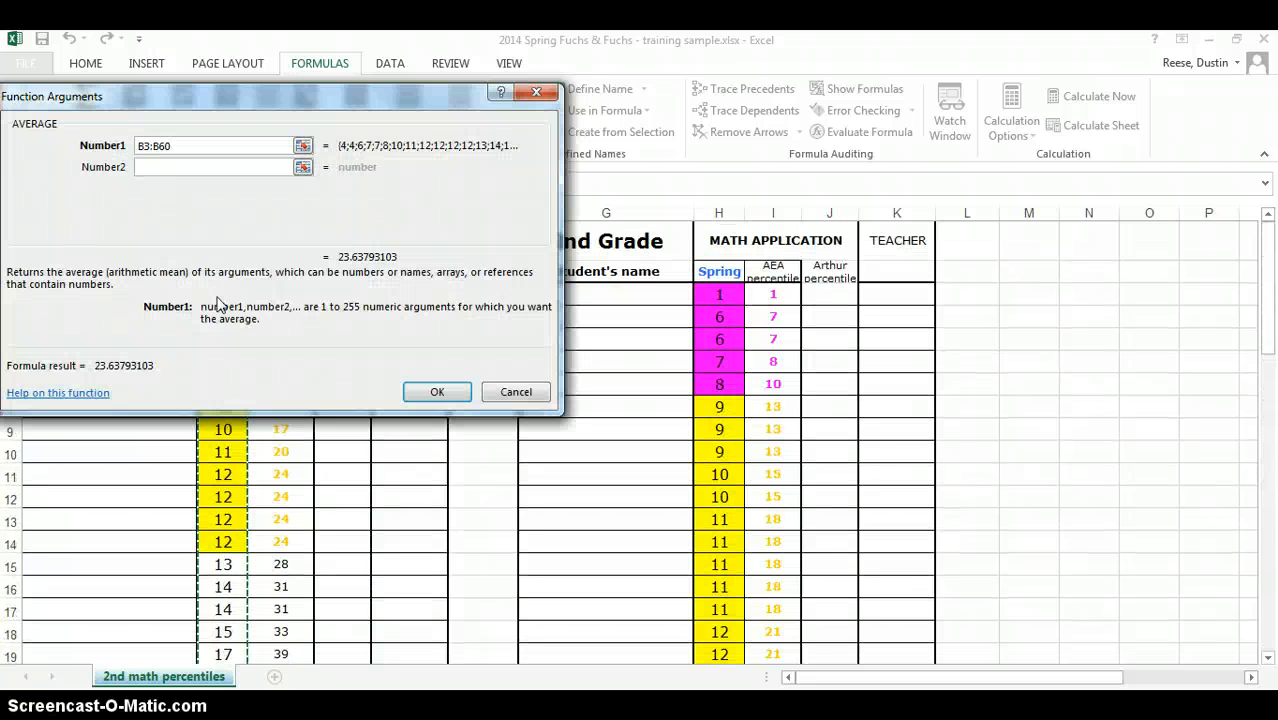
pyautogui.click(419, 391)
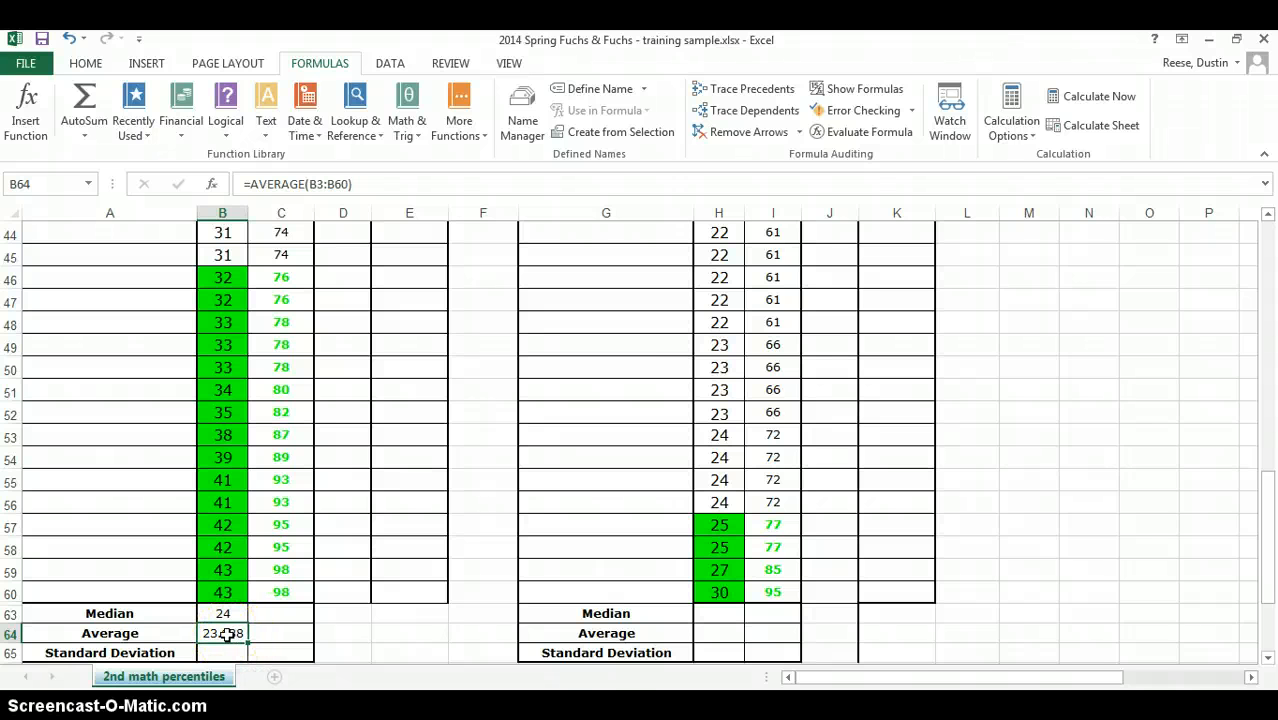
# Step: Format the Math Computation average in B64 as a Number with one decimal place
pyautogui.rightClick(228, 634)
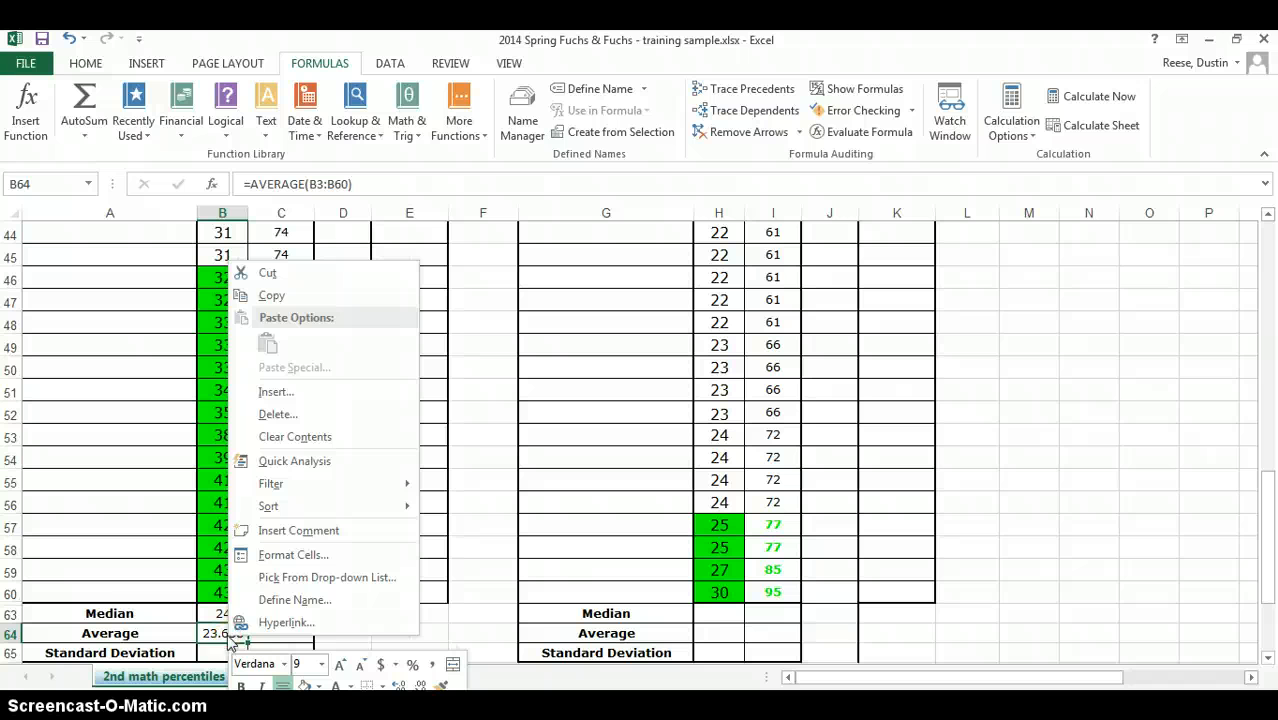
pyautogui.click(287, 556)
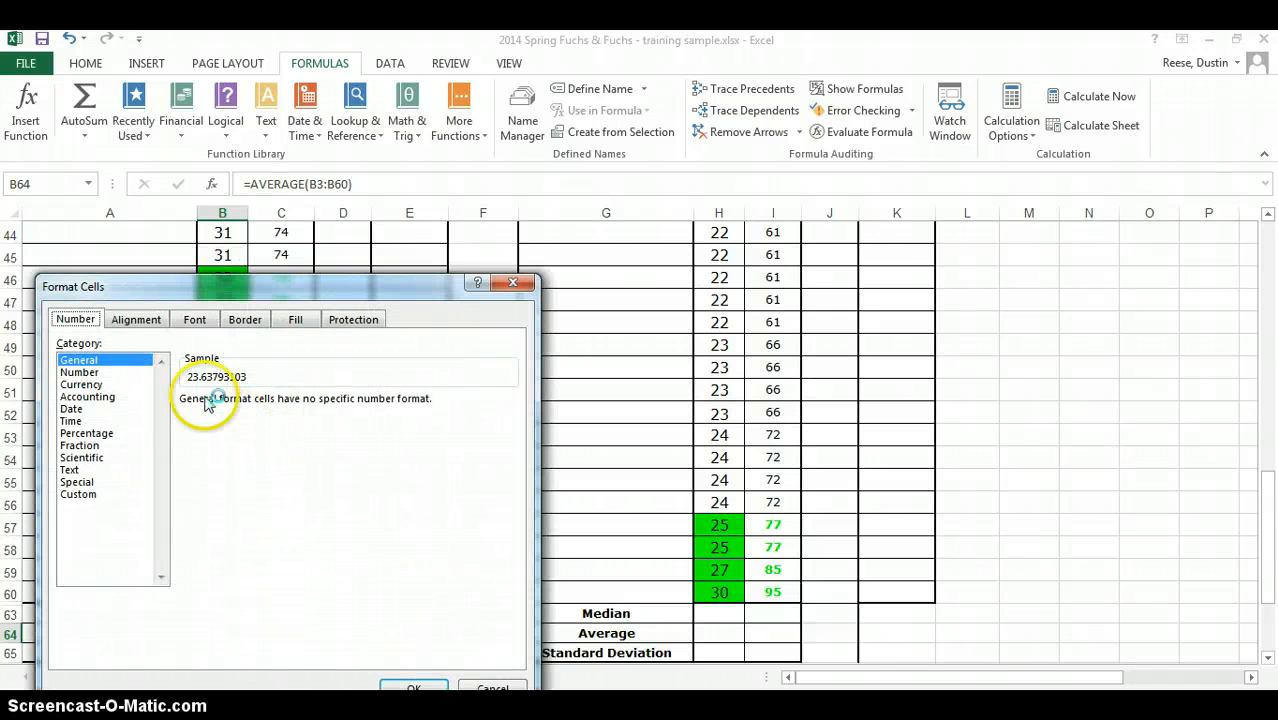
pyautogui.click(80, 372)
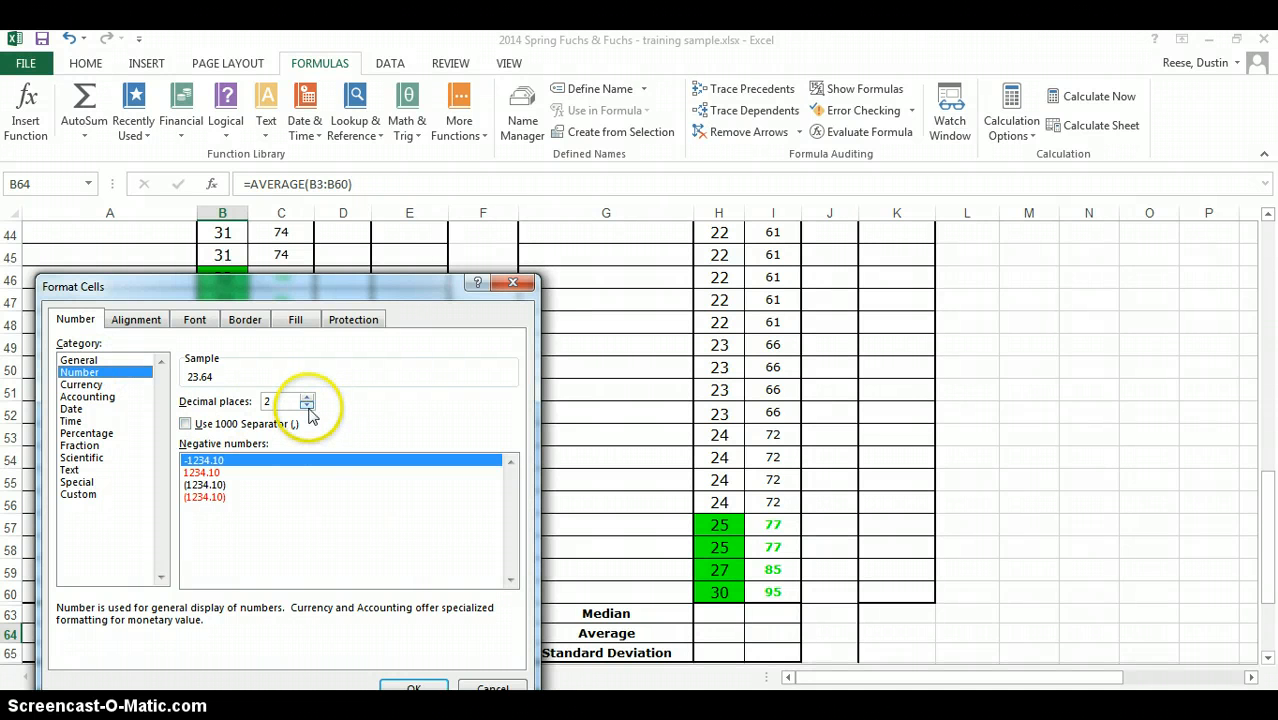
pyautogui.click(410, 688)
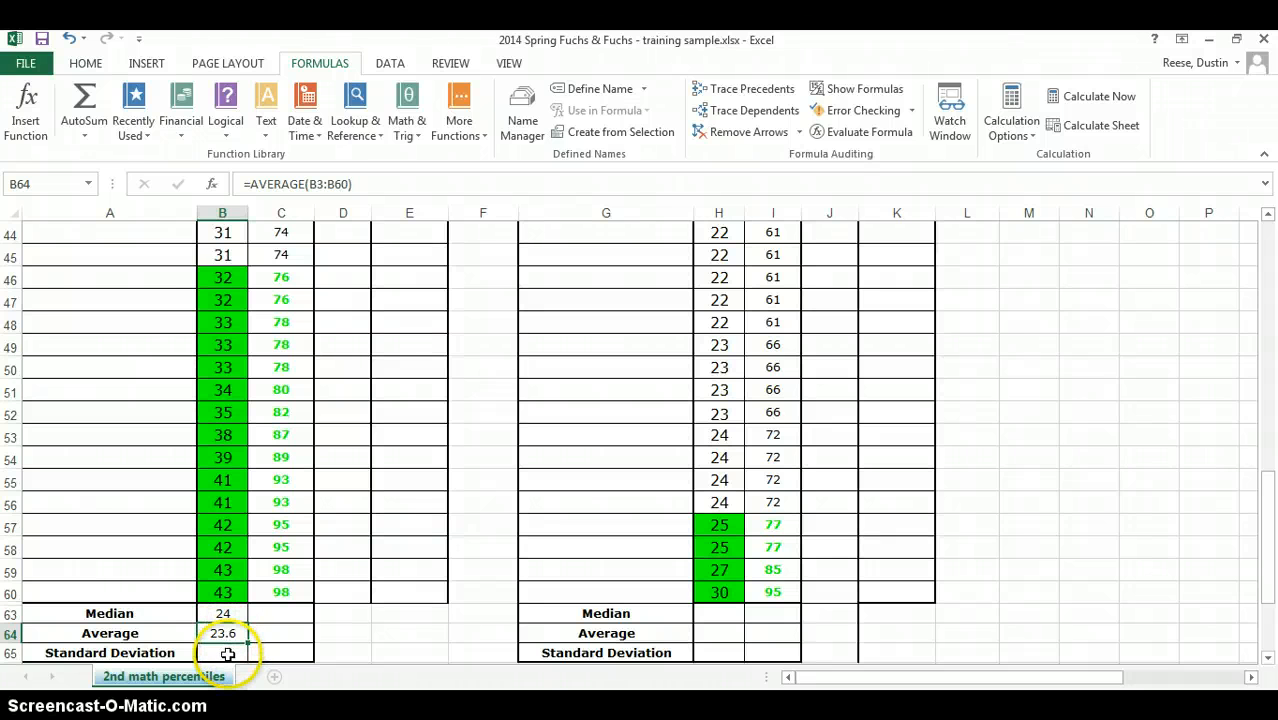
# Step: Insert the STDEV function in cell B65, the Standard Deviation row under the Math Computation Spring scores
pyautogui.click(228, 654)
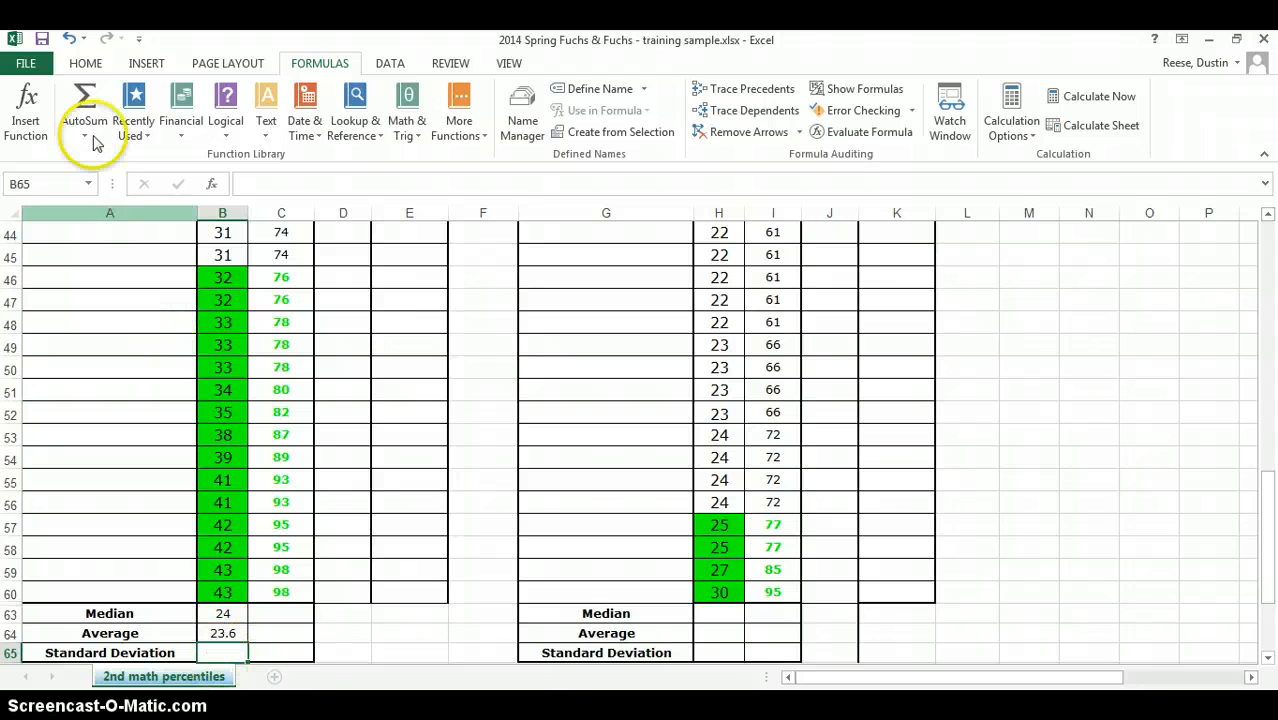
pyautogui.click(28, 112)
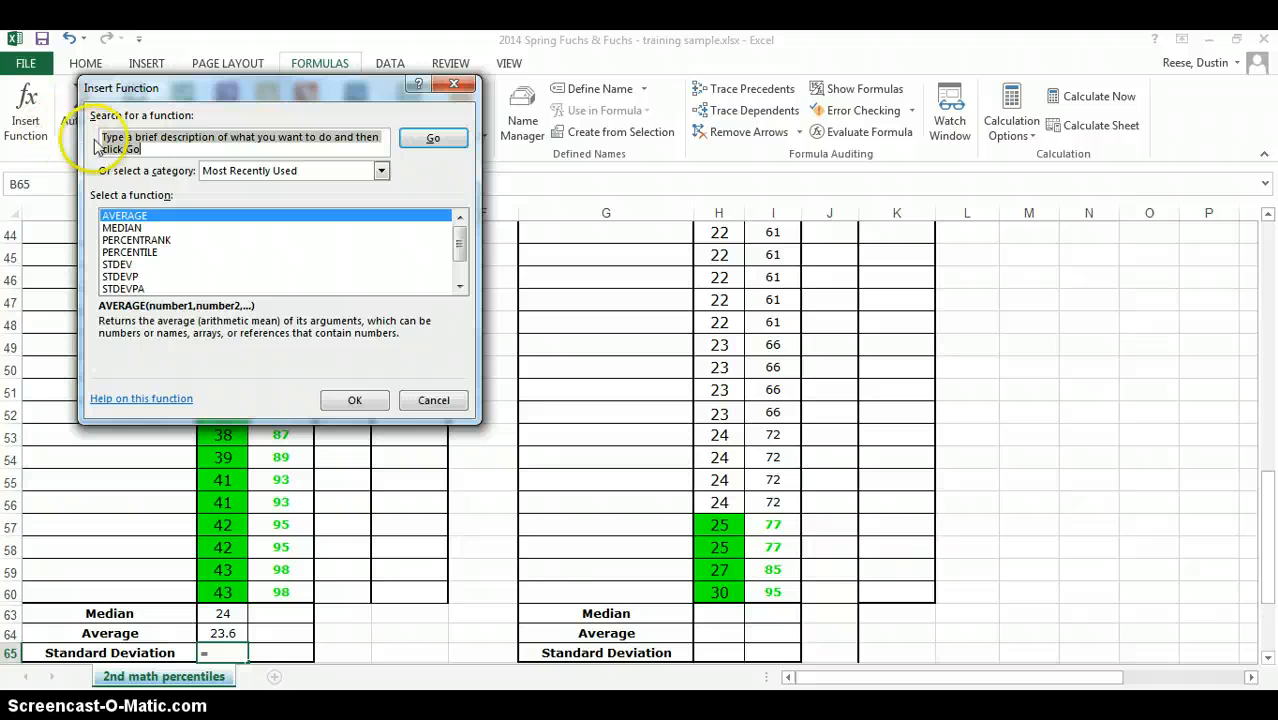
pyautogui.click(453, 85)
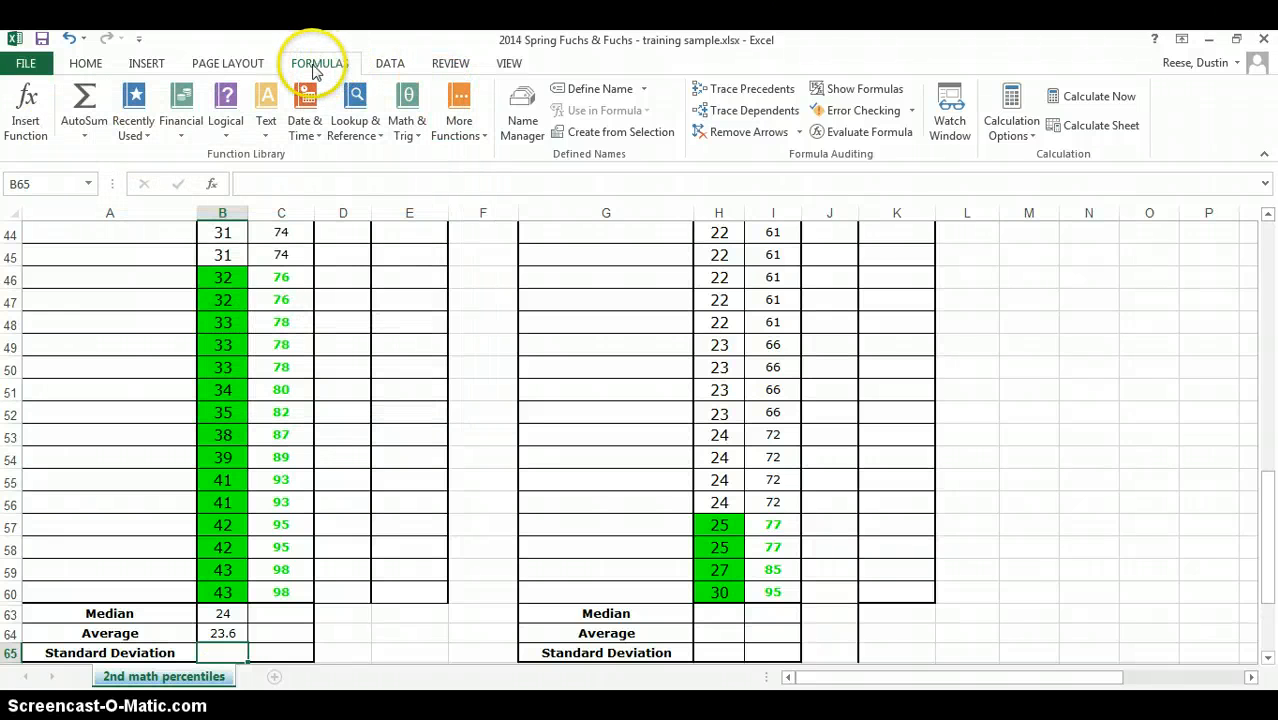
pyautogui.click(314, 68)
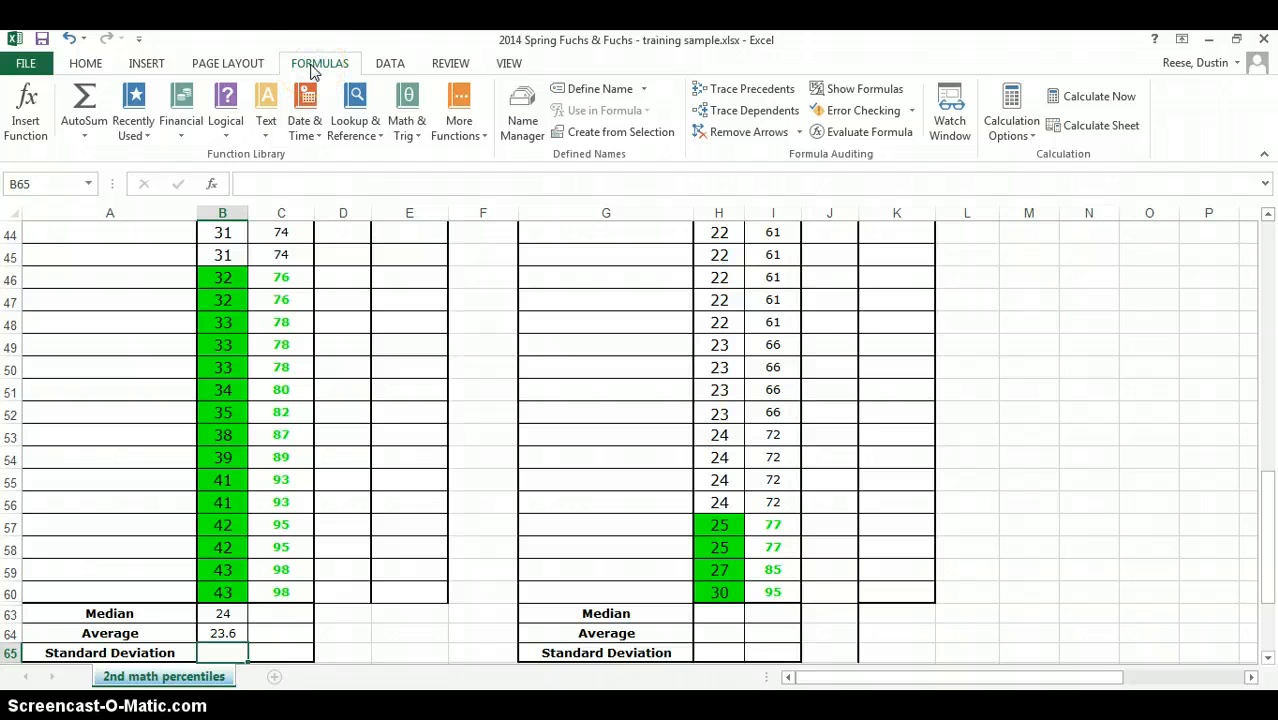
pyautogui.click(27, 110)
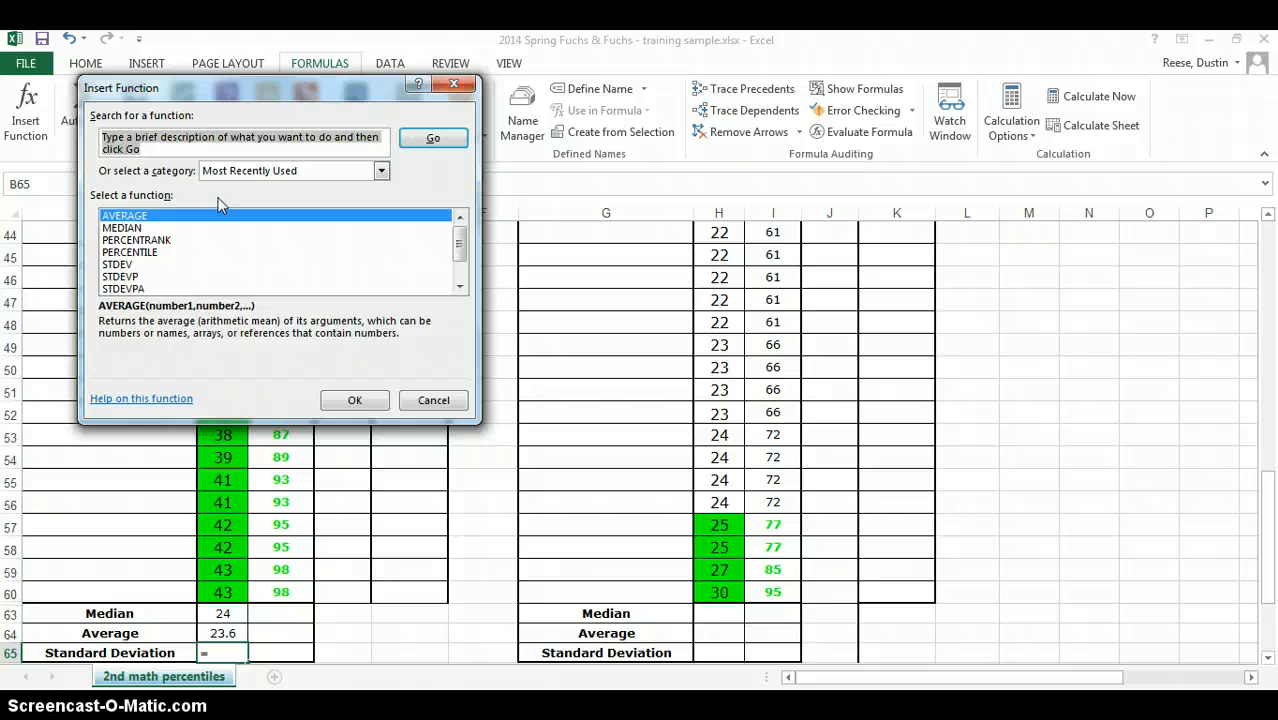
pyautogui.write('stdev')
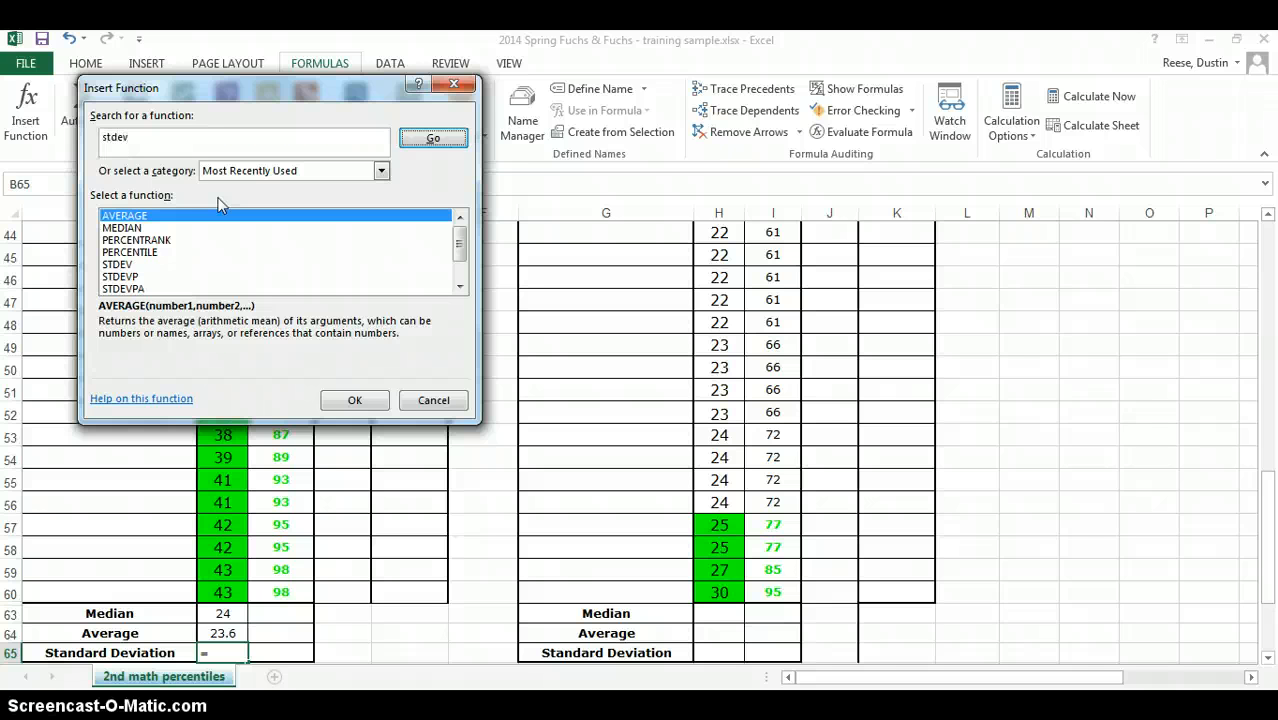
pyautogui.press('Return')
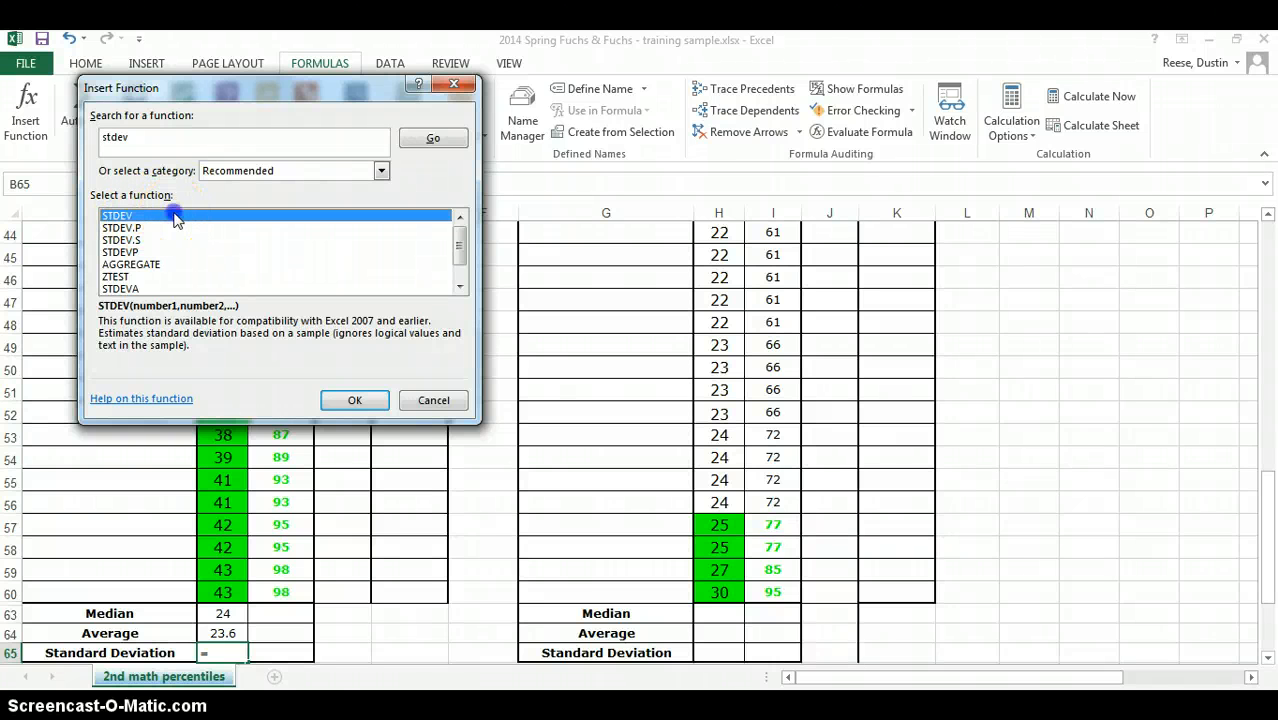
pyautogui.click(333, 401)
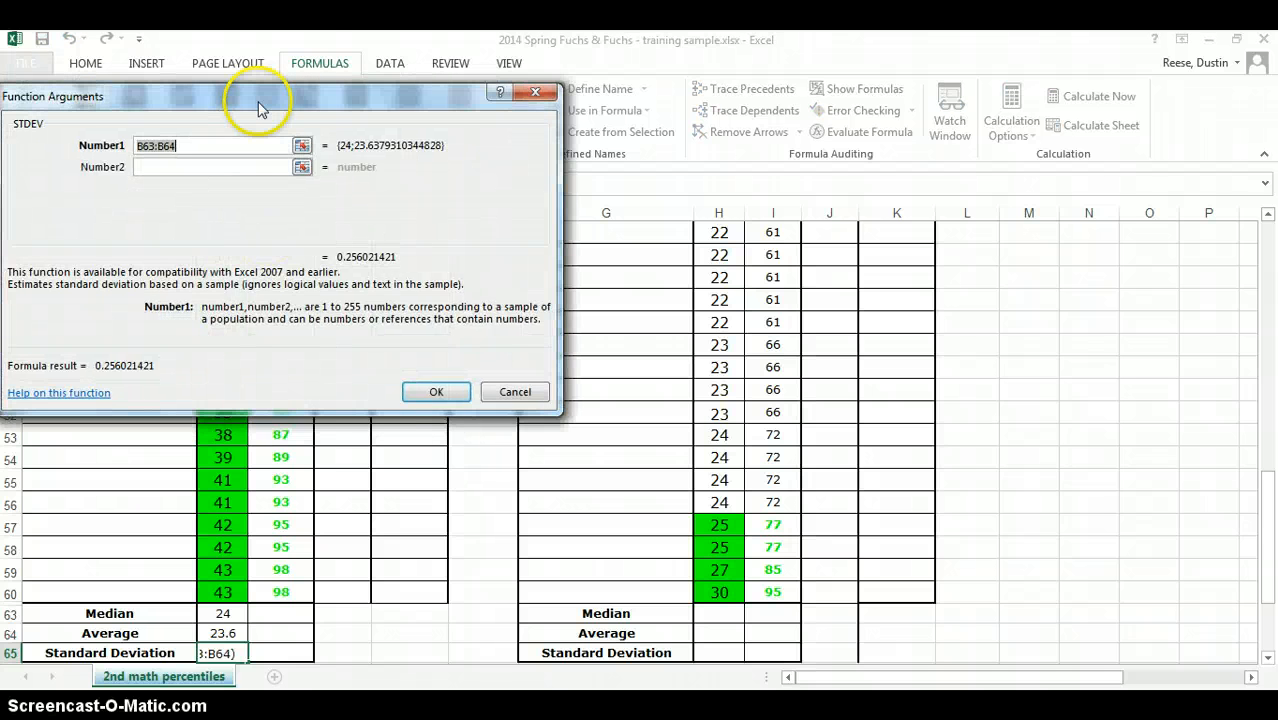
# Step: Set the STDEV function's first argument to the Math Computation scores B3:B60 and complete the formula
pyautogui.click(301, 145)
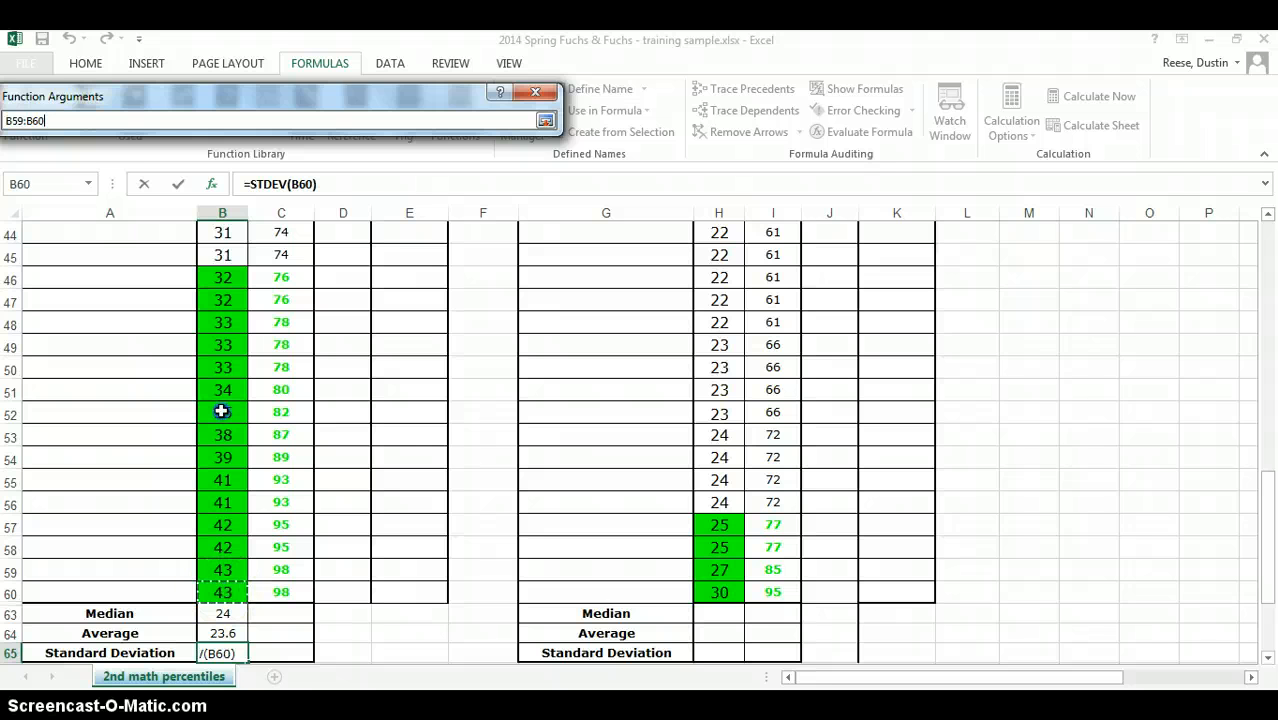
pyautogui.moveTo(221, 411); pyautogui.dragTo(215, 288)
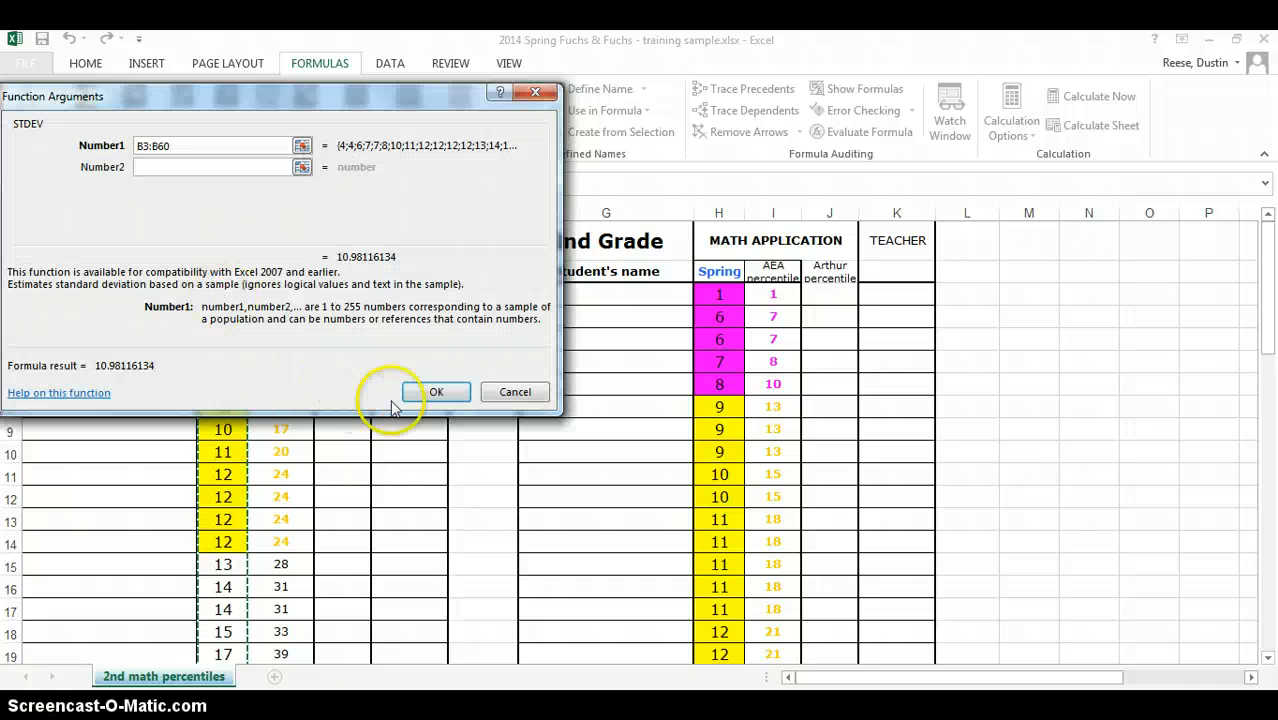
pyautogui.click(424, 394)
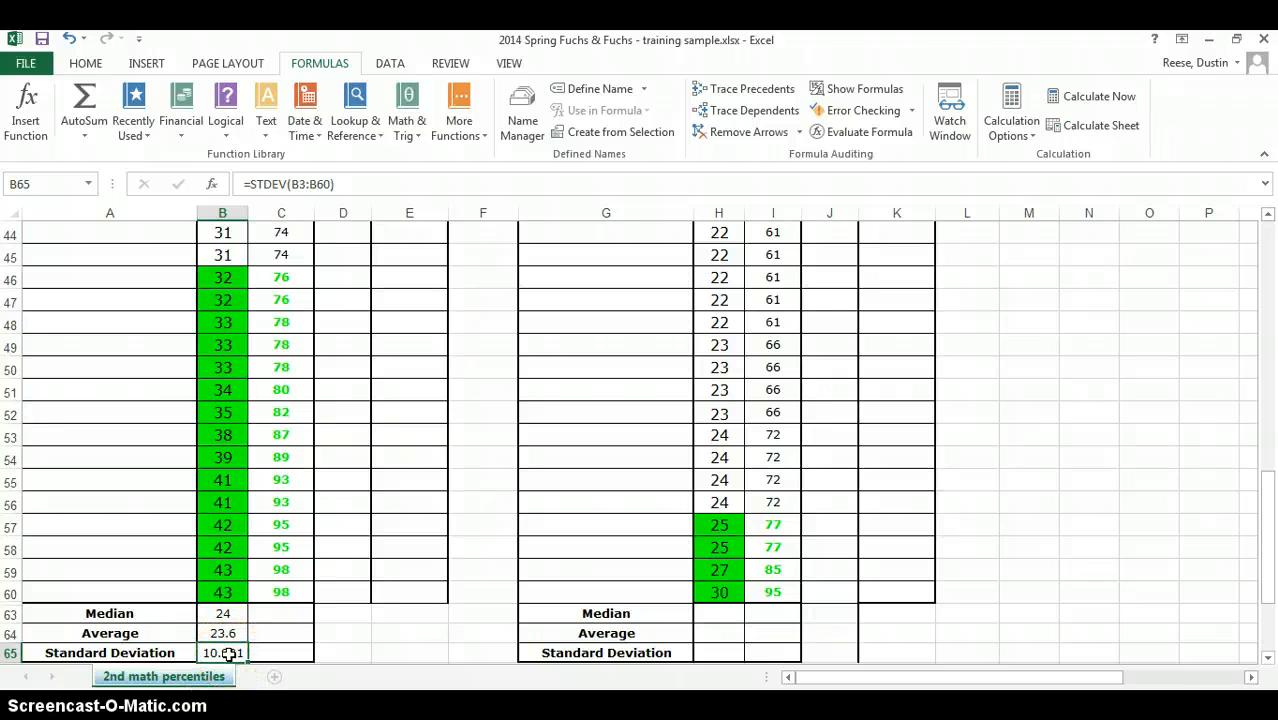
# Step: Format the Math Computation standard deviation in B65 as a Number with one decimal place
pyautogui.rightClick(229, 653)
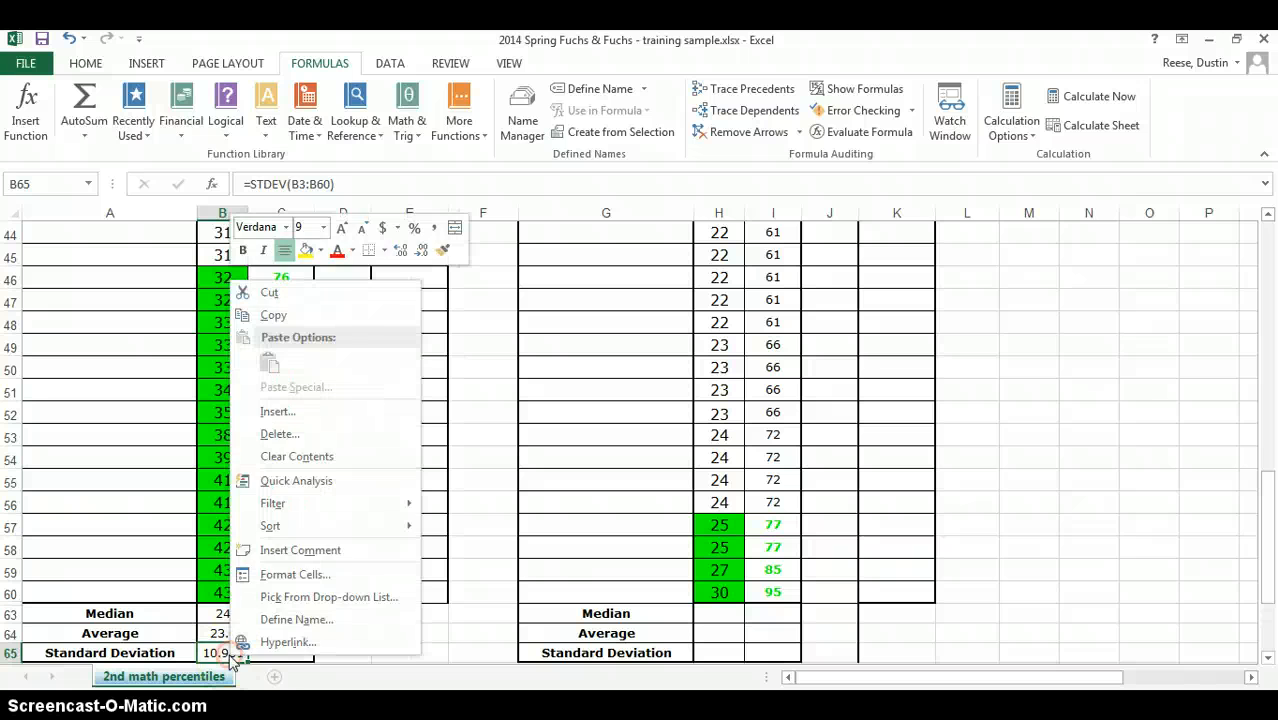
pyautogui.click(274, 570)
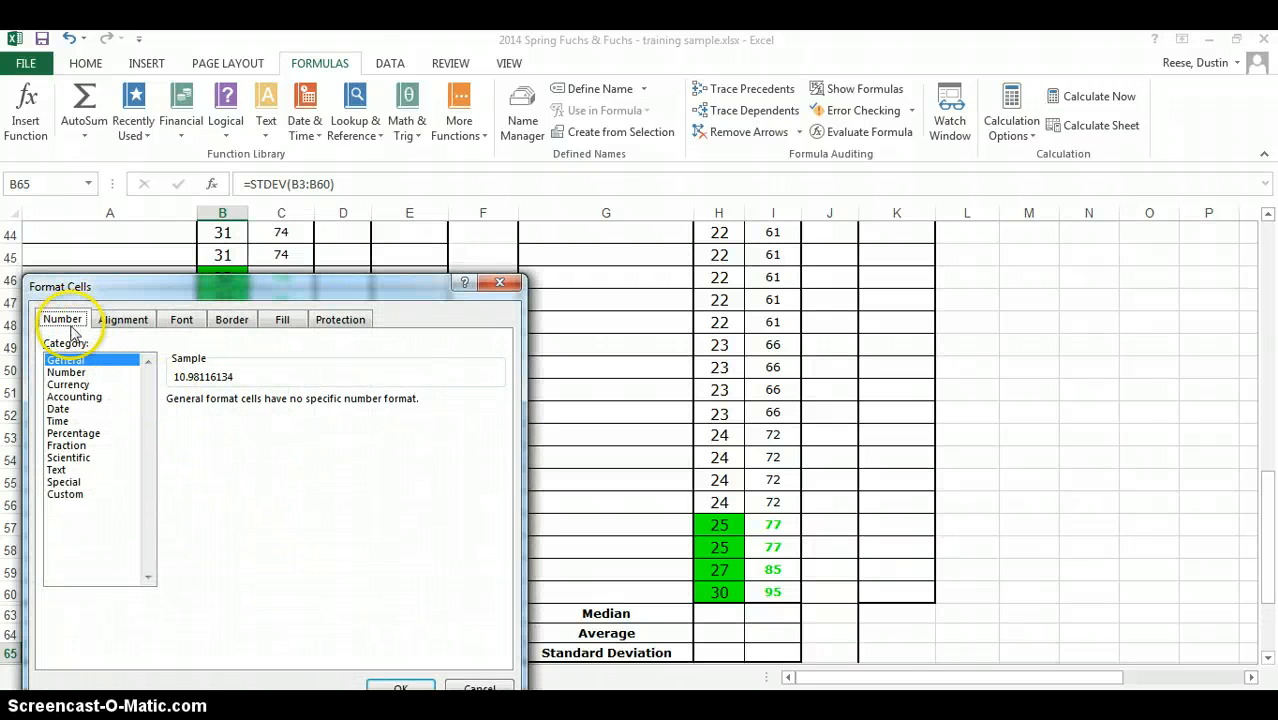
pyautogui.click(78, 374)
pyautogui.click(293, 405)
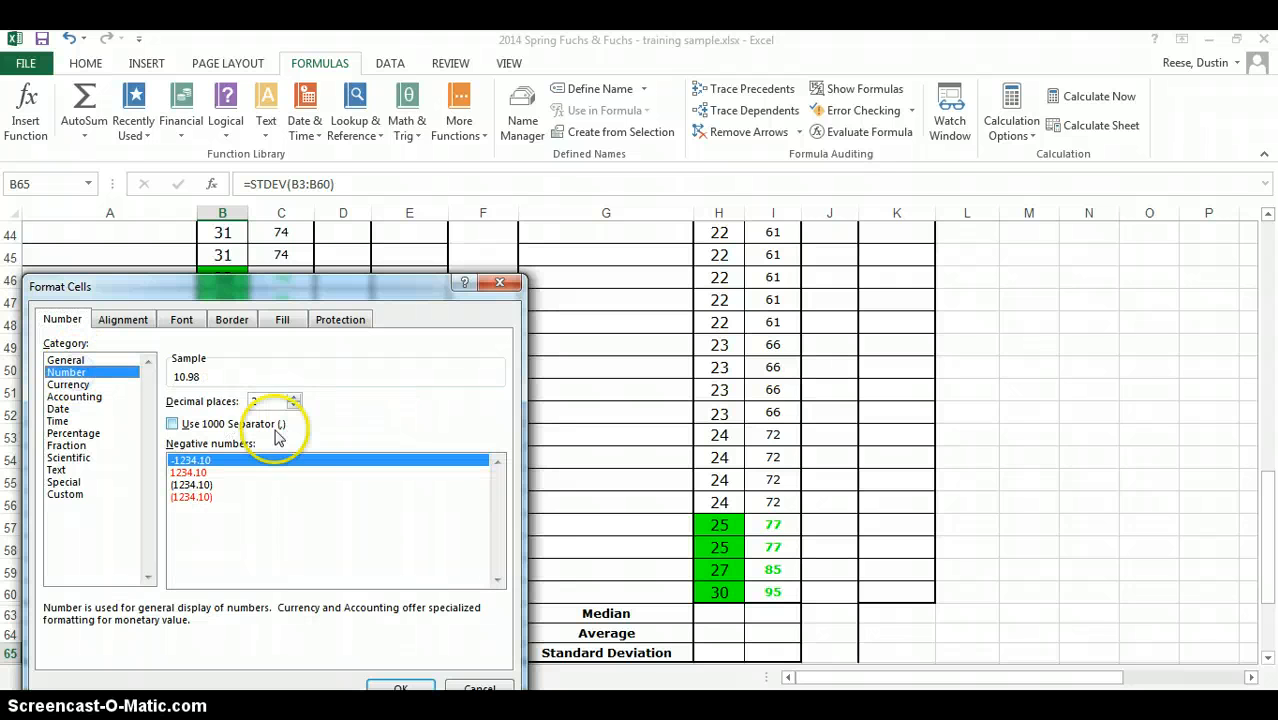
pyautogui.click(294, 406)
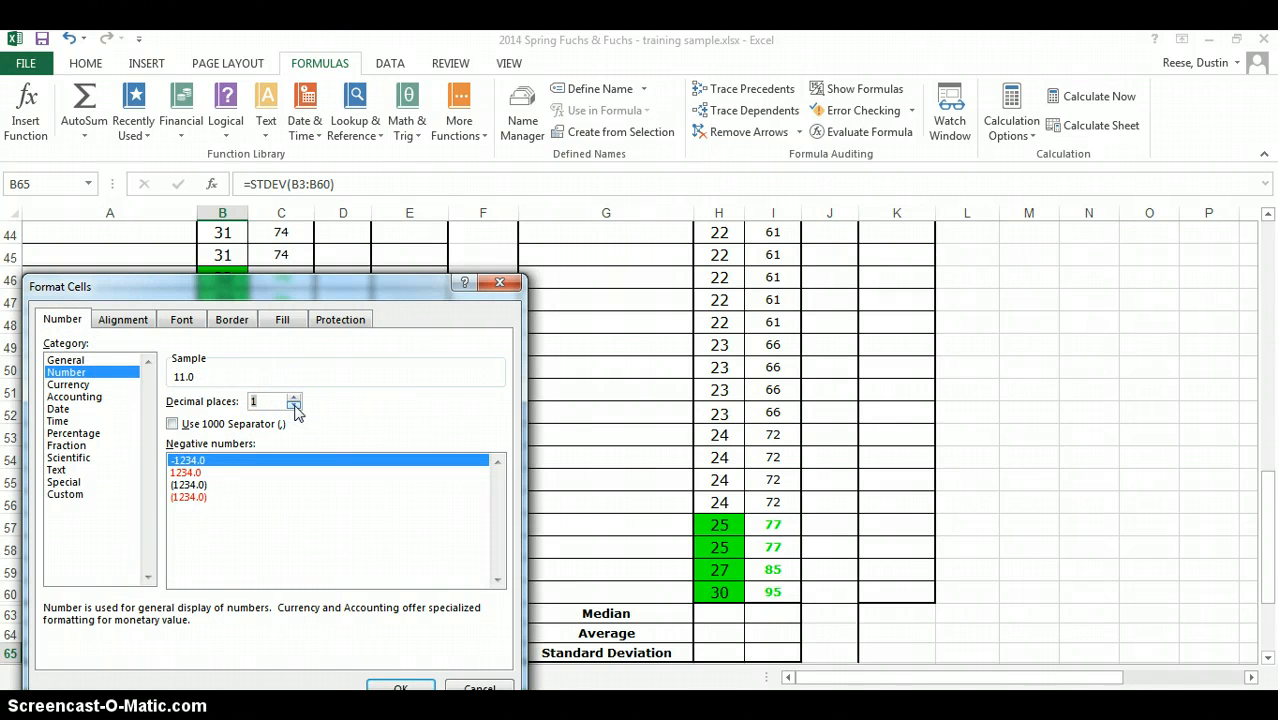
pyautogui.click(312, 547)
pyautogui.click(392, 688)
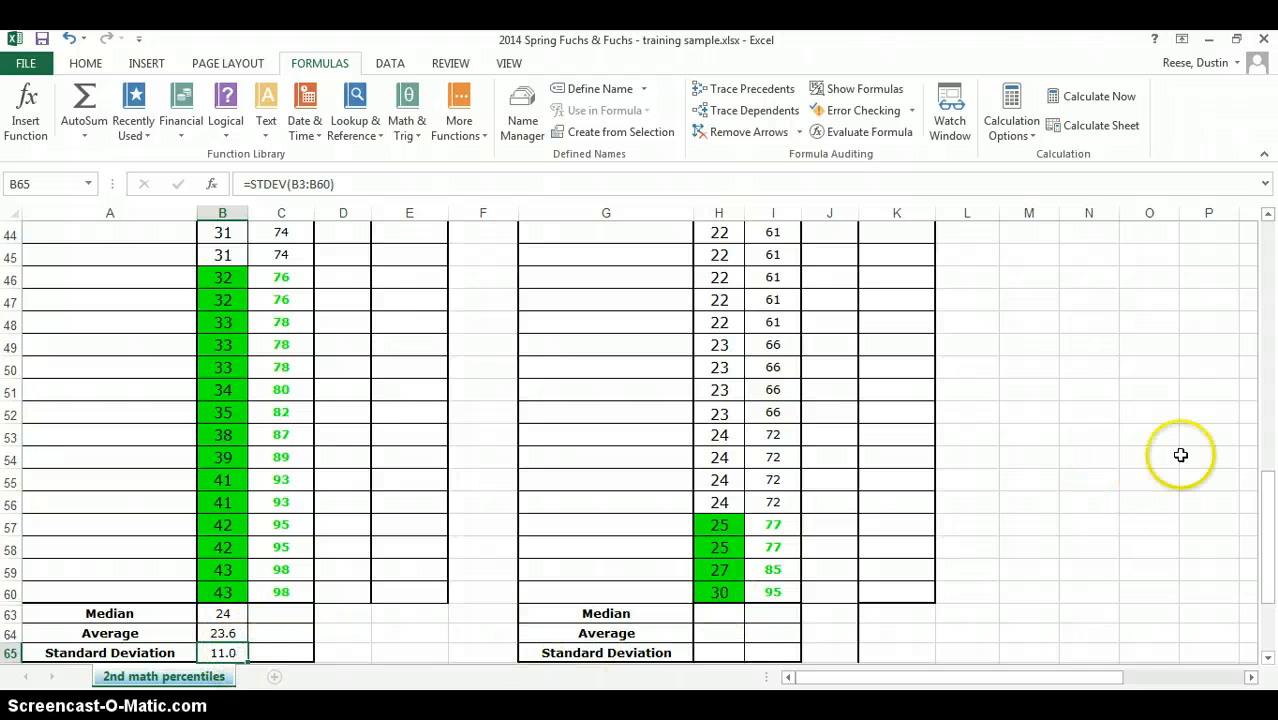
# Step: Start inserting a function in D3, the first Arthur percentile cell for Math Computation, and search for "percentile rank"
pyautogui.moveTo(1274, 515); pyautogui.dragTo(1272, 245)
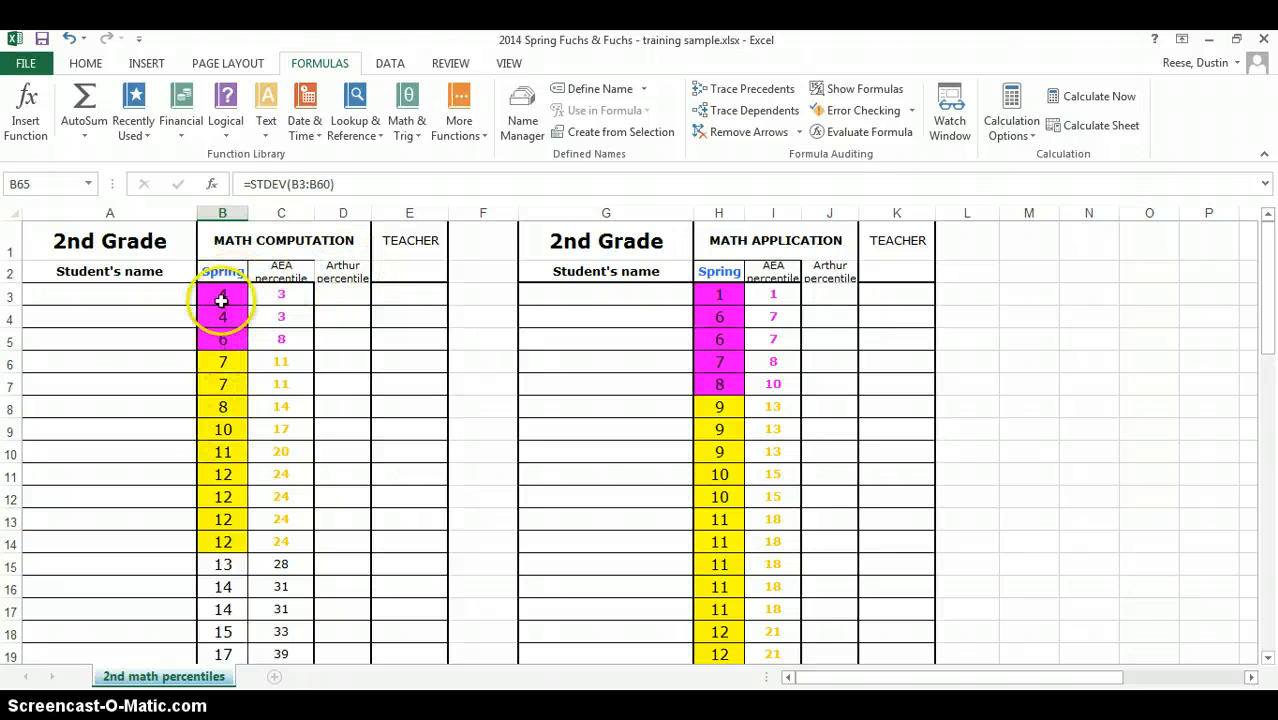
pyautogui.click(328, 291)
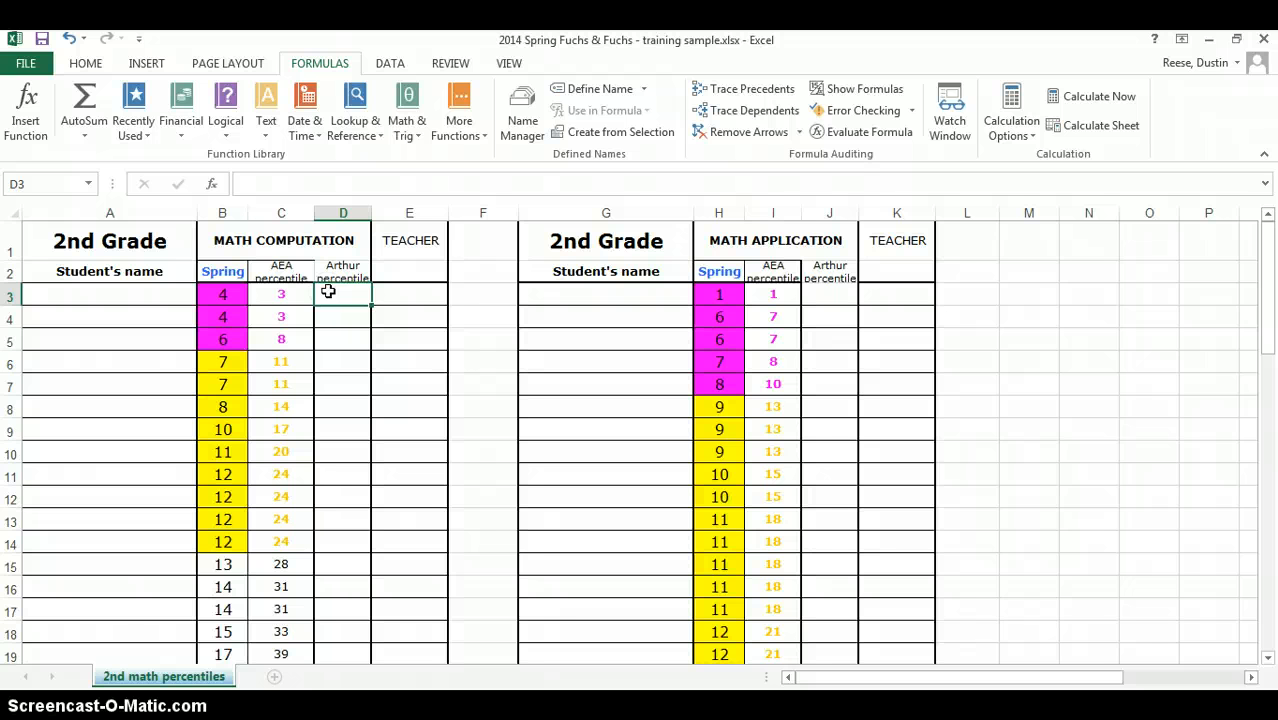
pyautogui.click(26, 106)
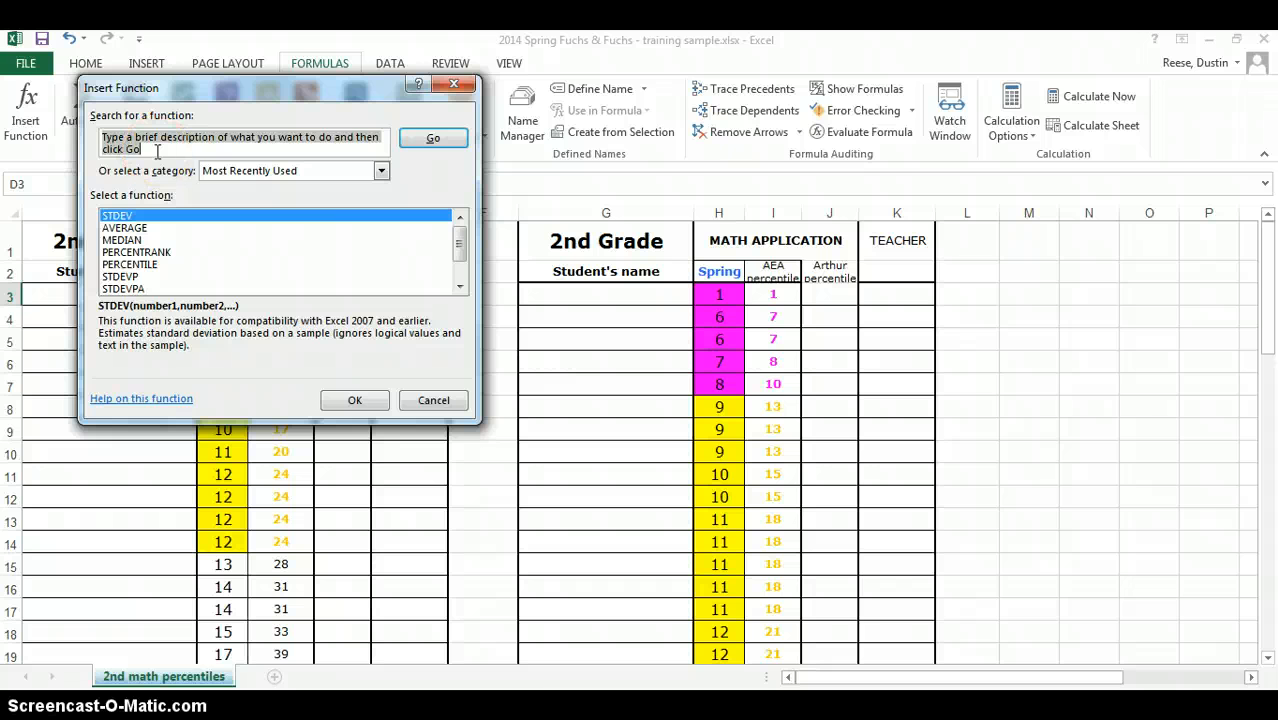
pyautogui.write('percentile rank')
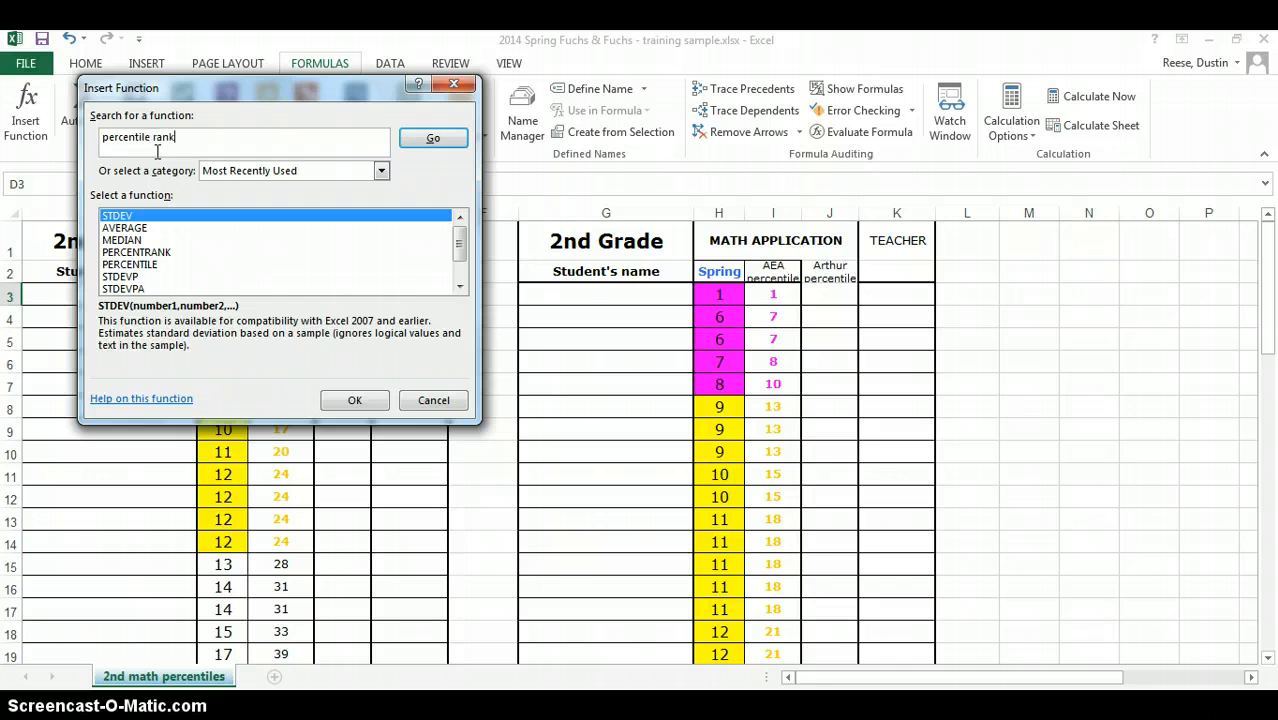
pyautogui.press('Return')
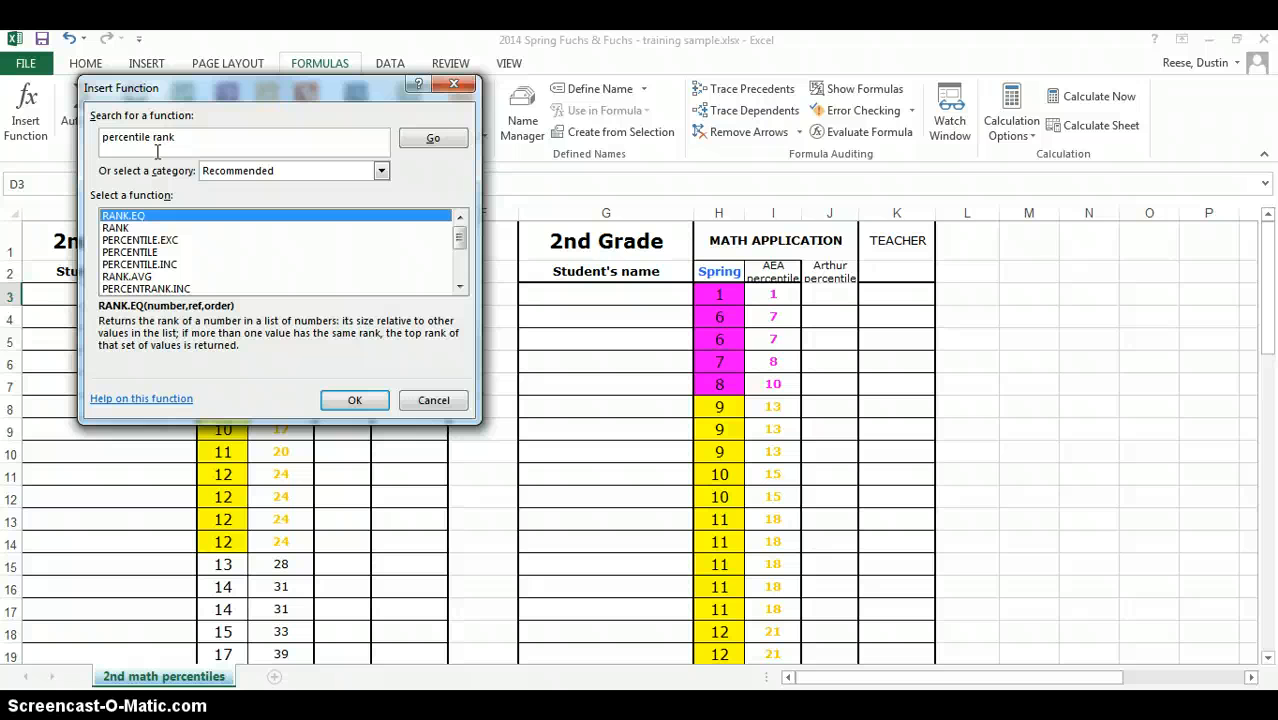
# Step: Search the functions for "percentrank" instead and insert PERCENTRANK in cell D3
pyautogui.click(184, 146)
pyautogui.press('BackSpace')
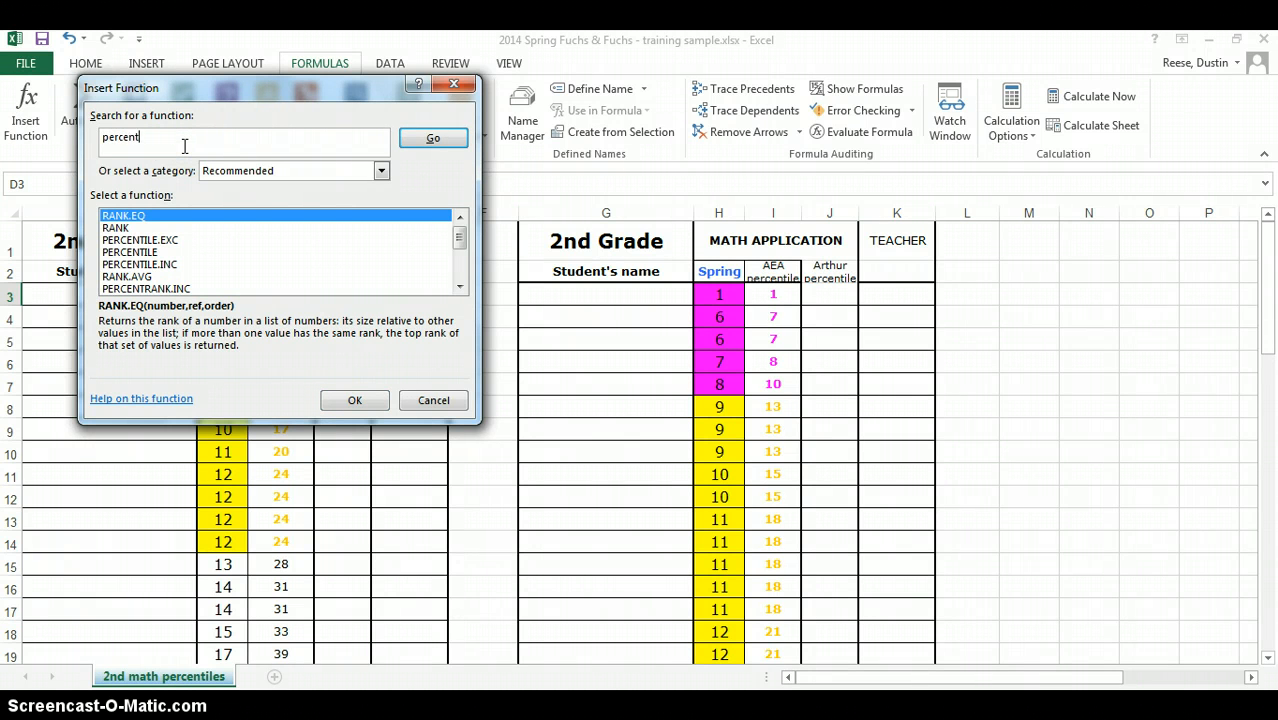
pyautogui.press('Return')
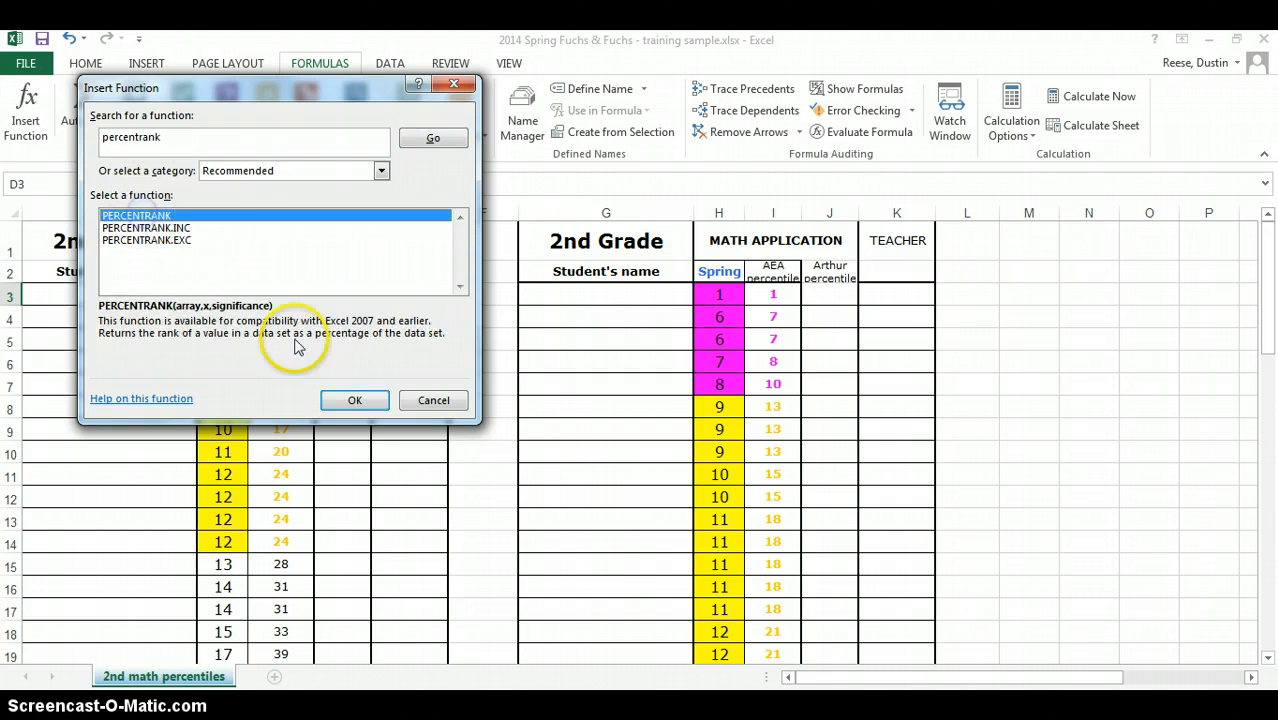
pyautogui.click(340, 399)
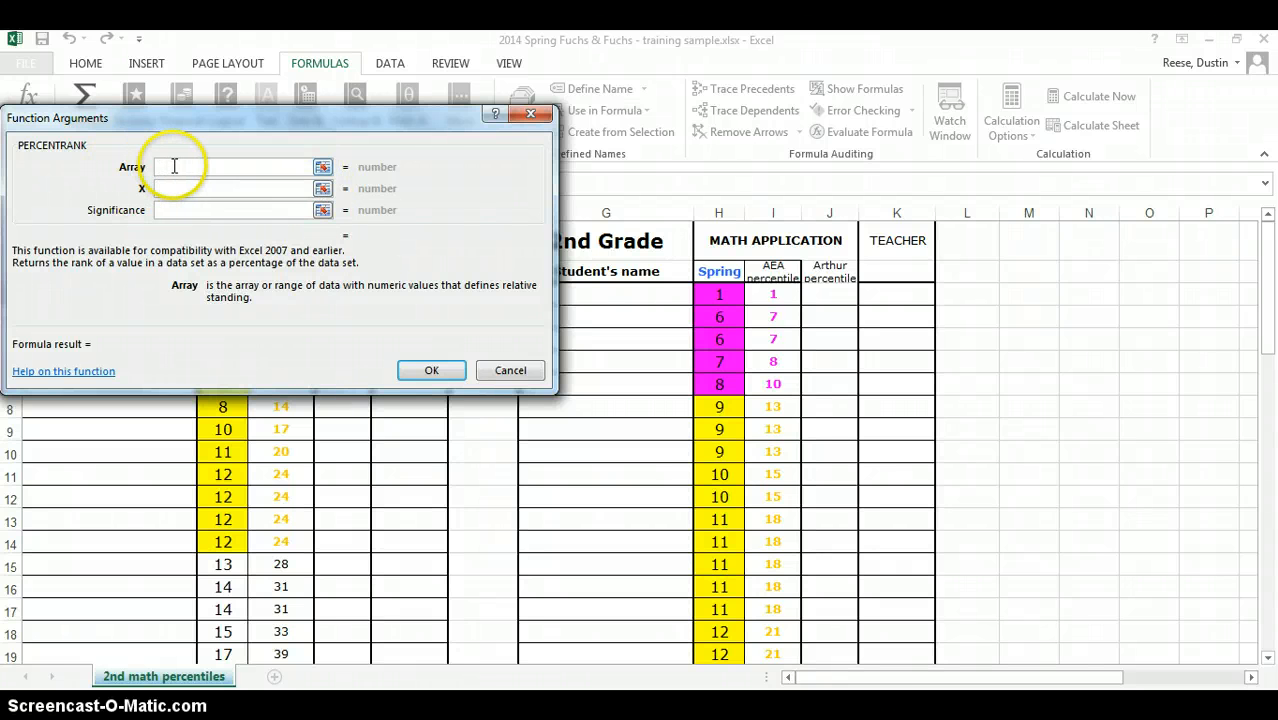
# Step: Set the PERCENTRANK array to the Math Computation scores B3:B60 and X to B3, and complete the formula
pyautogui.click(322, 168)
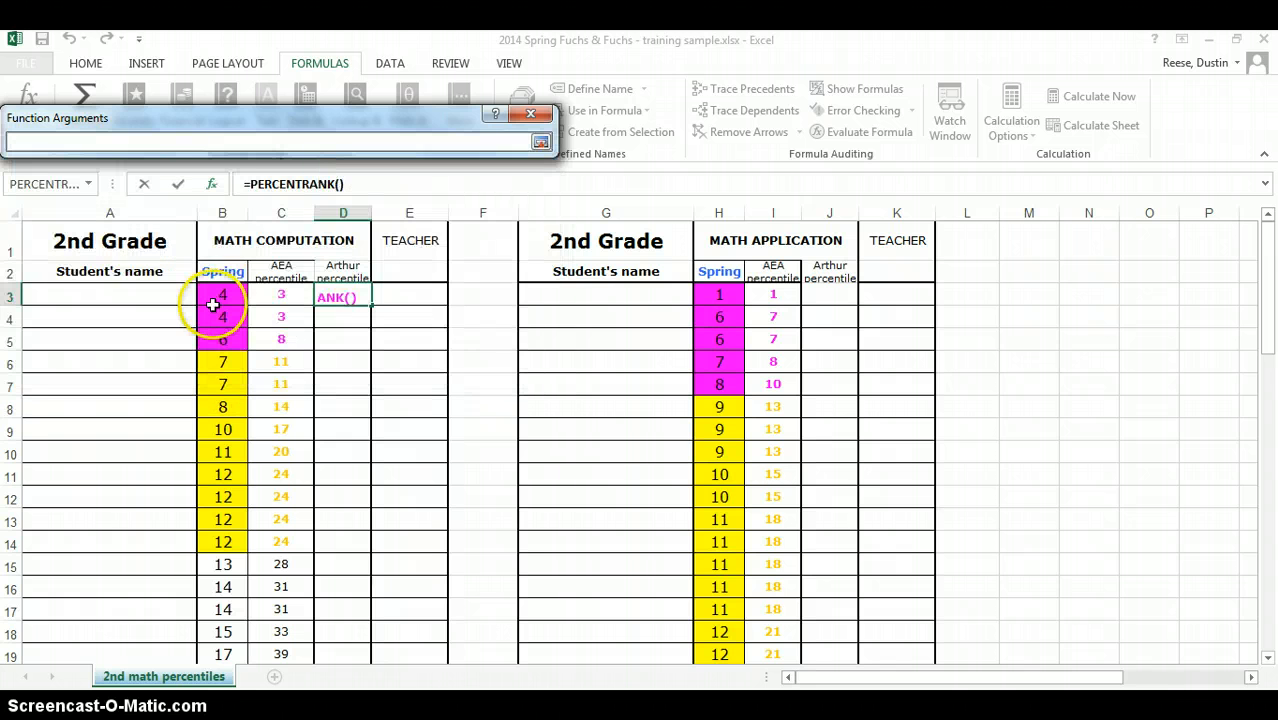
pyautogui.moveTo(214, 296); pyautogui.dragTo(222, 636)
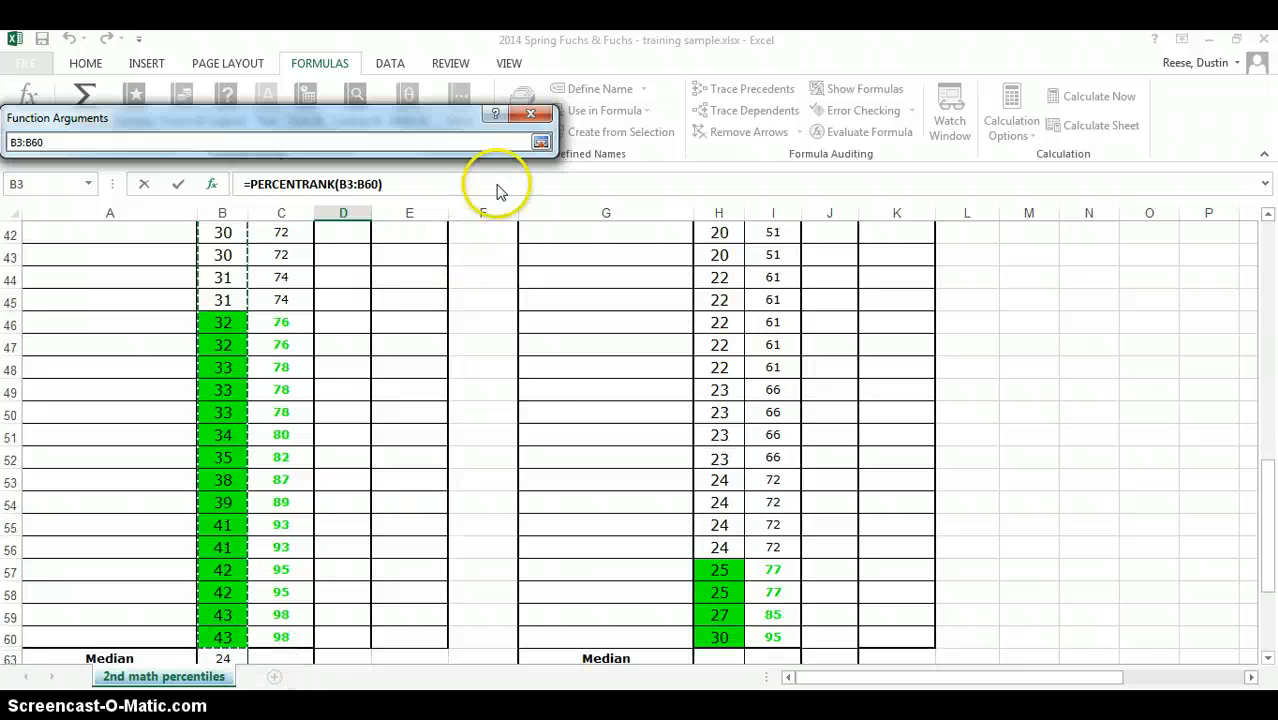
pyautogui.click(539, 143)
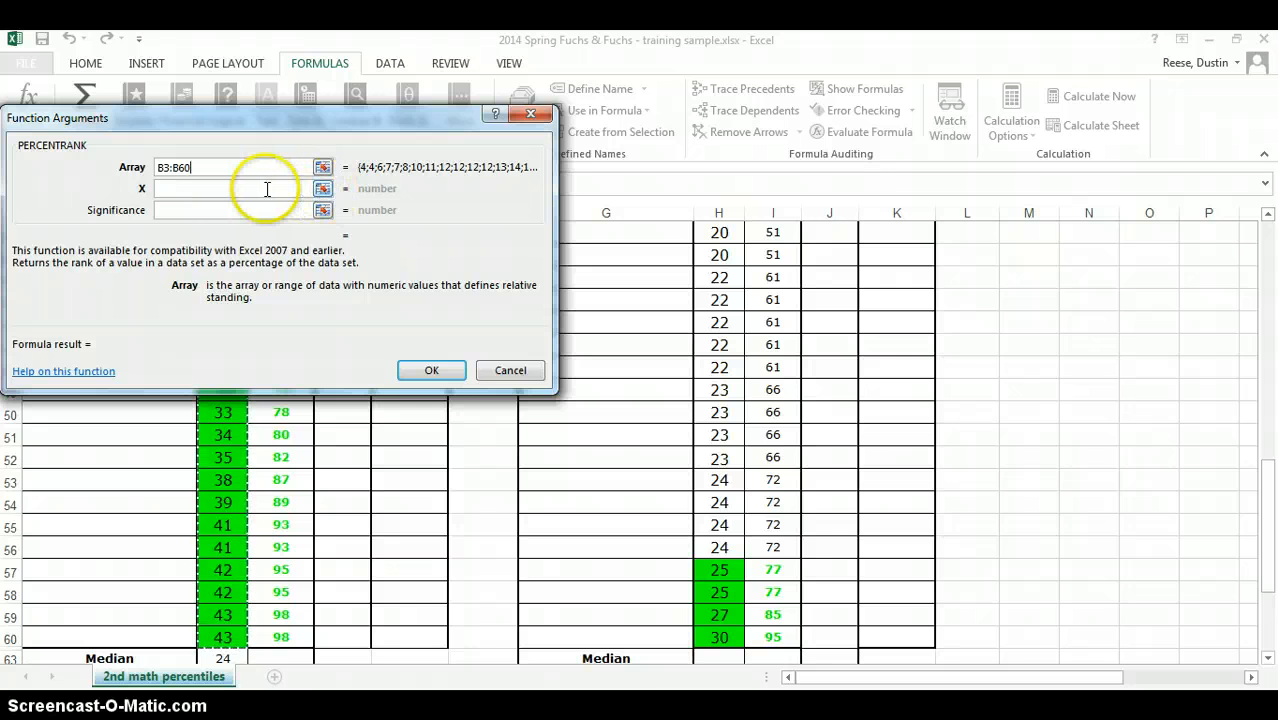
pyautogui.click(321, 190)
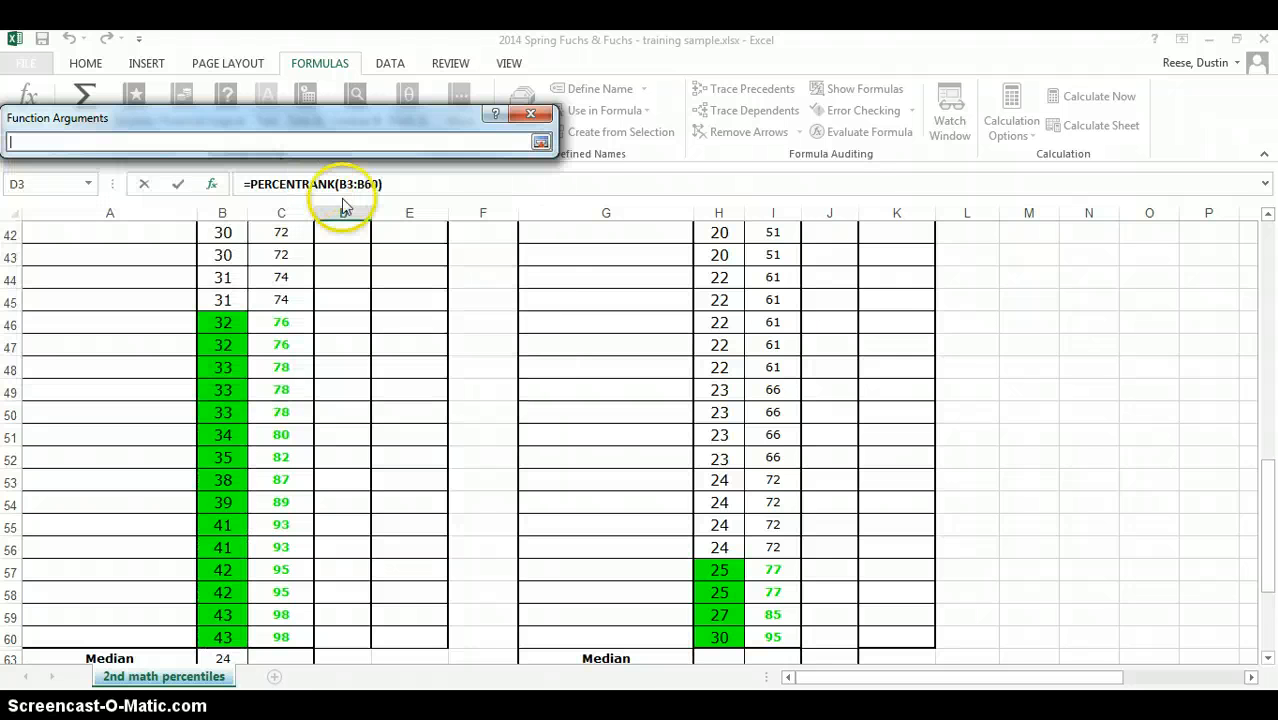
pyautogui.moveTo(1260, 520); pyautogui.dragTo(1268, 250)
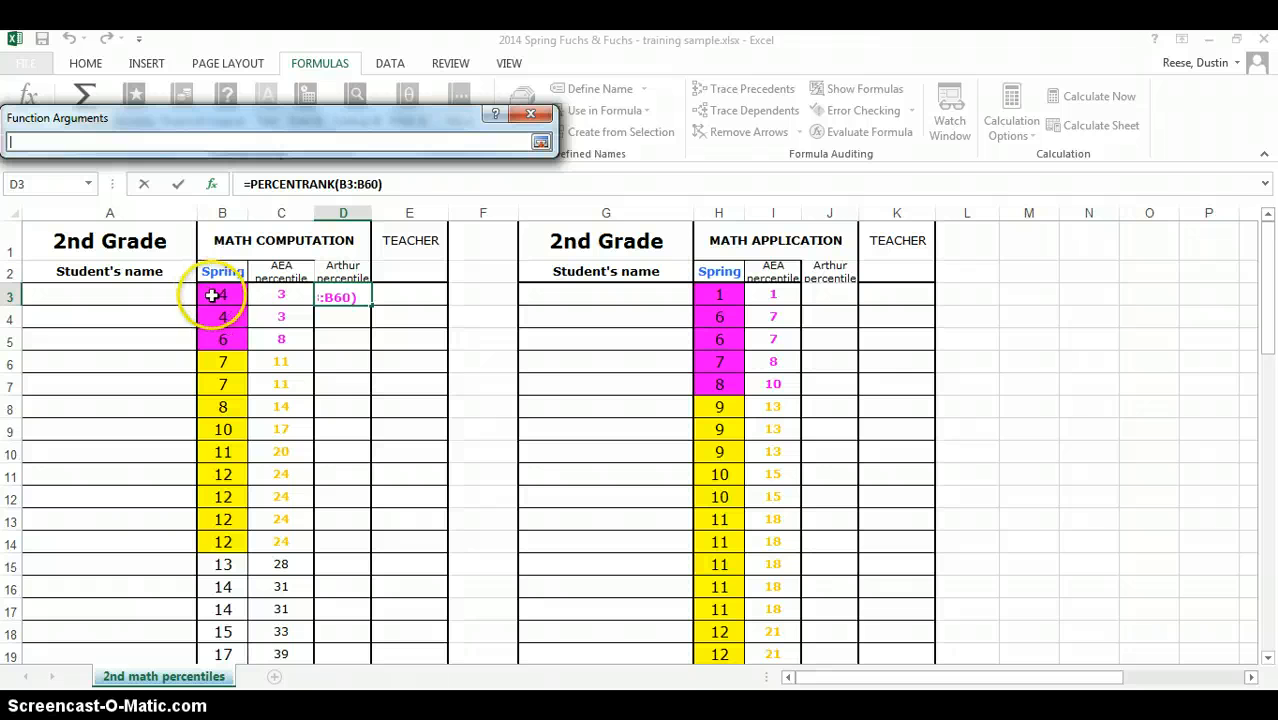
pyautogui.click(212, 296)
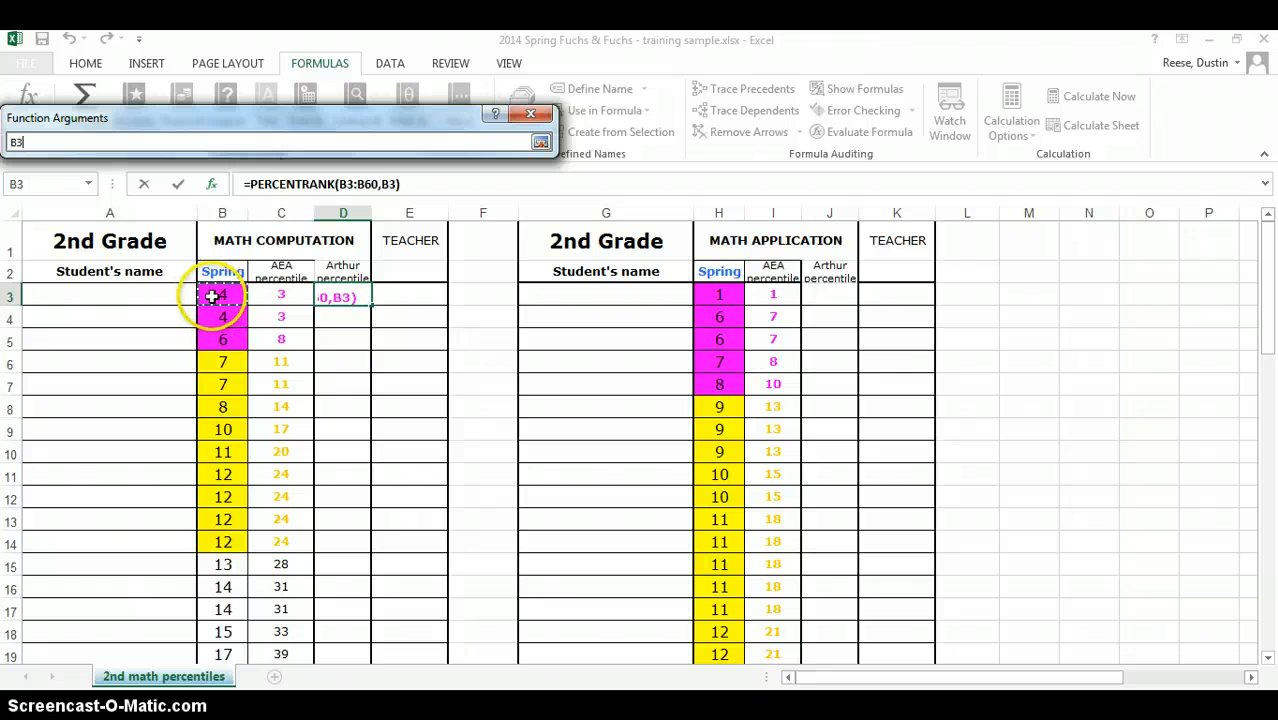
pyautogui.click(540, 142)
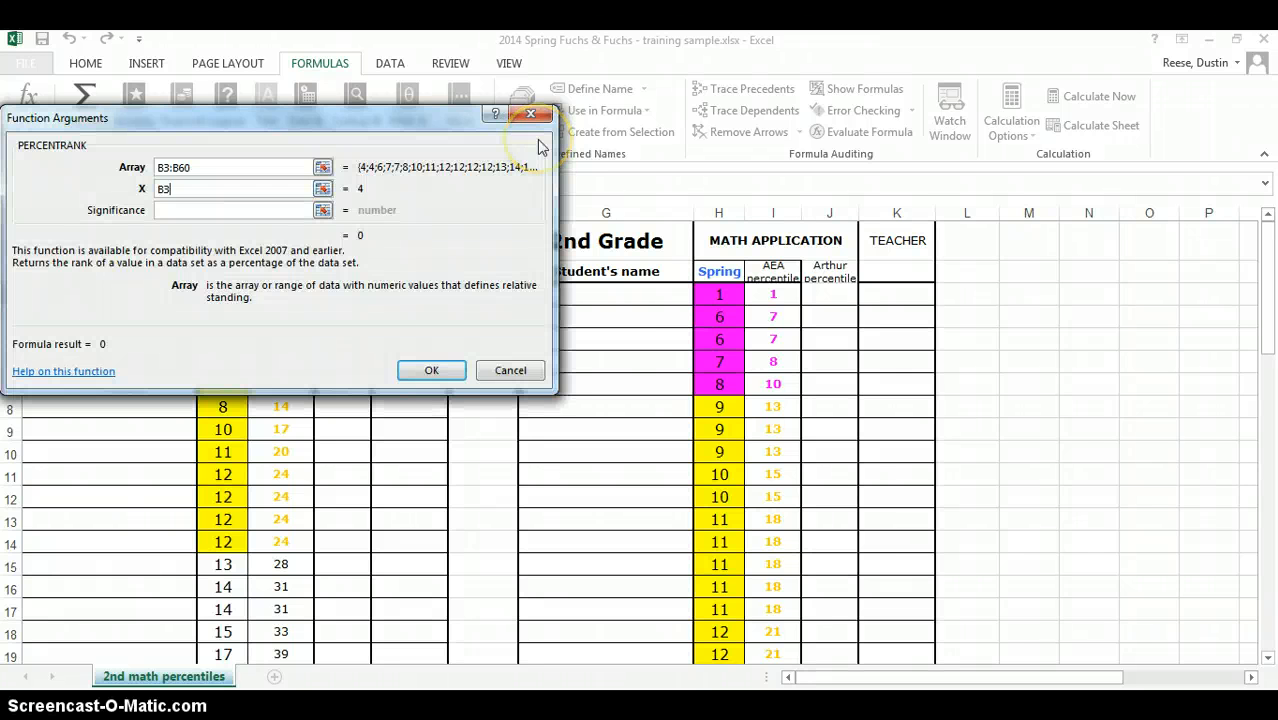
pyautogui.click(433, 371)
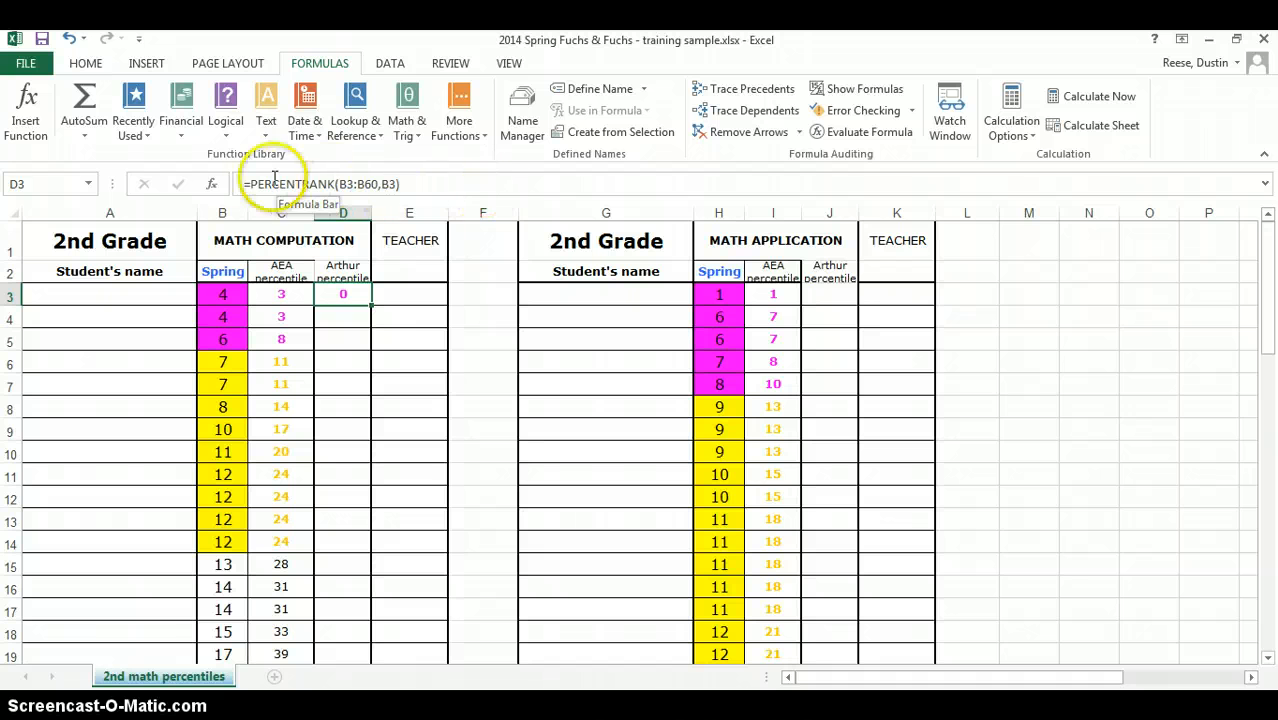
# Step: Make the array range in D3's PERCENTRANK formula absolute as $B$3:$B$60, keeping B3 relative
pyautogui.click(378, 183)
pyautogui.moveTo(368, 183); pyautogui.dragTo(342, 186)
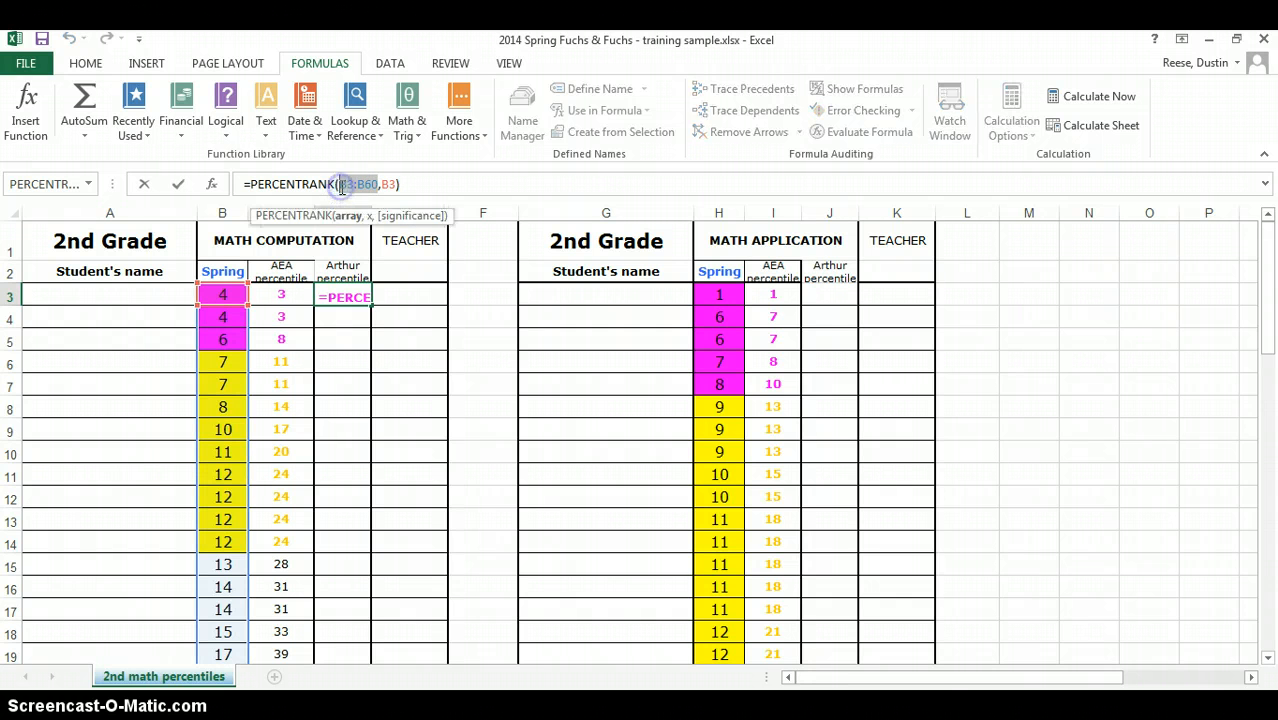
pyautogui.click(394, 184)
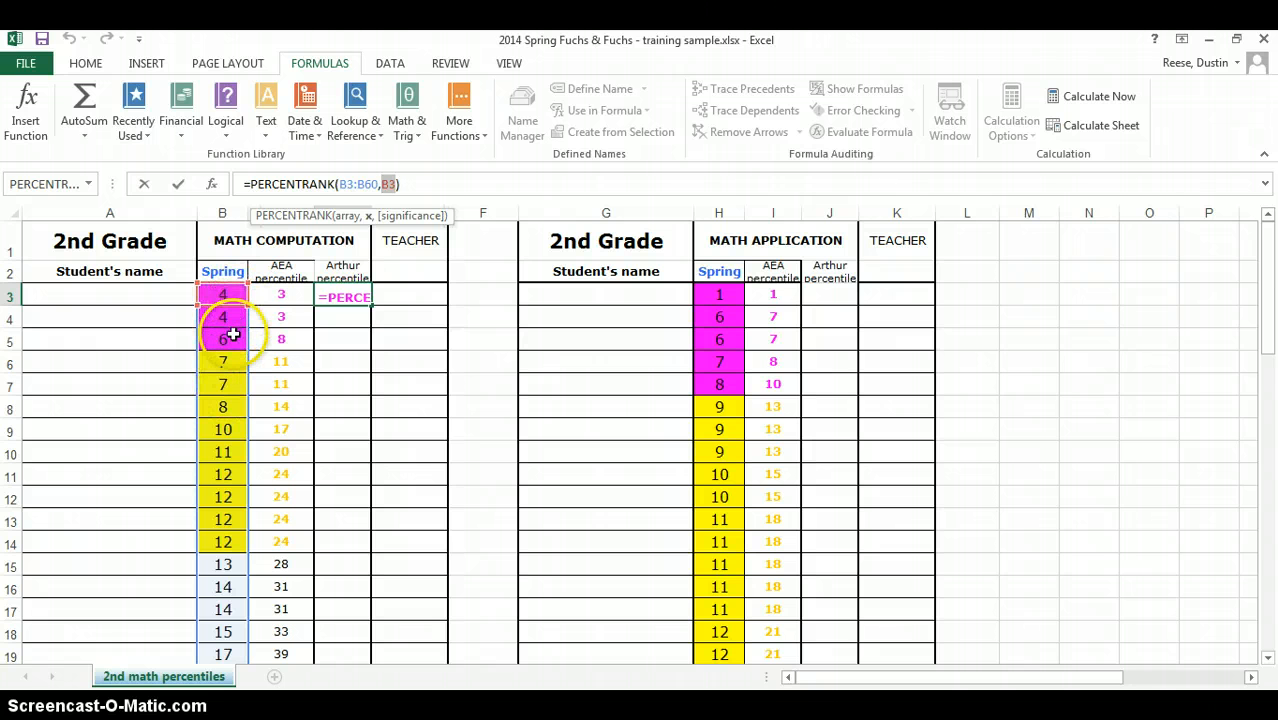
pyautogui.click(341, 184)
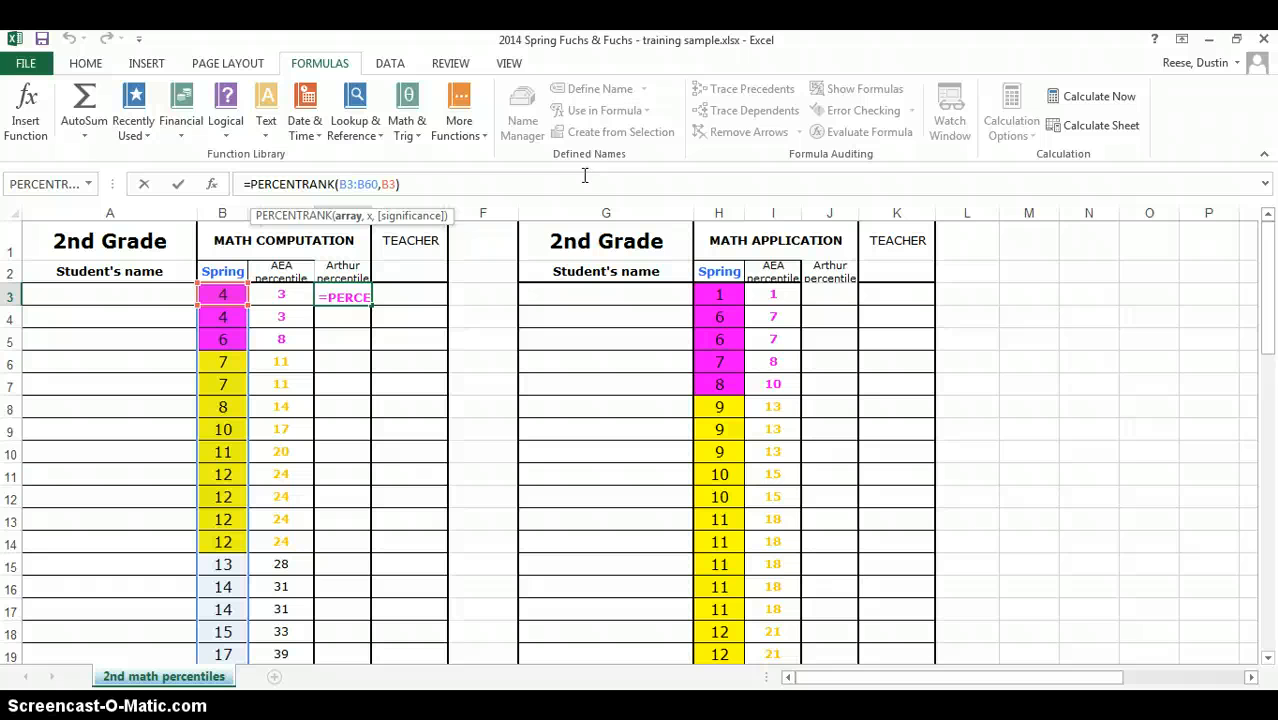
pyautogui.write('$B$')
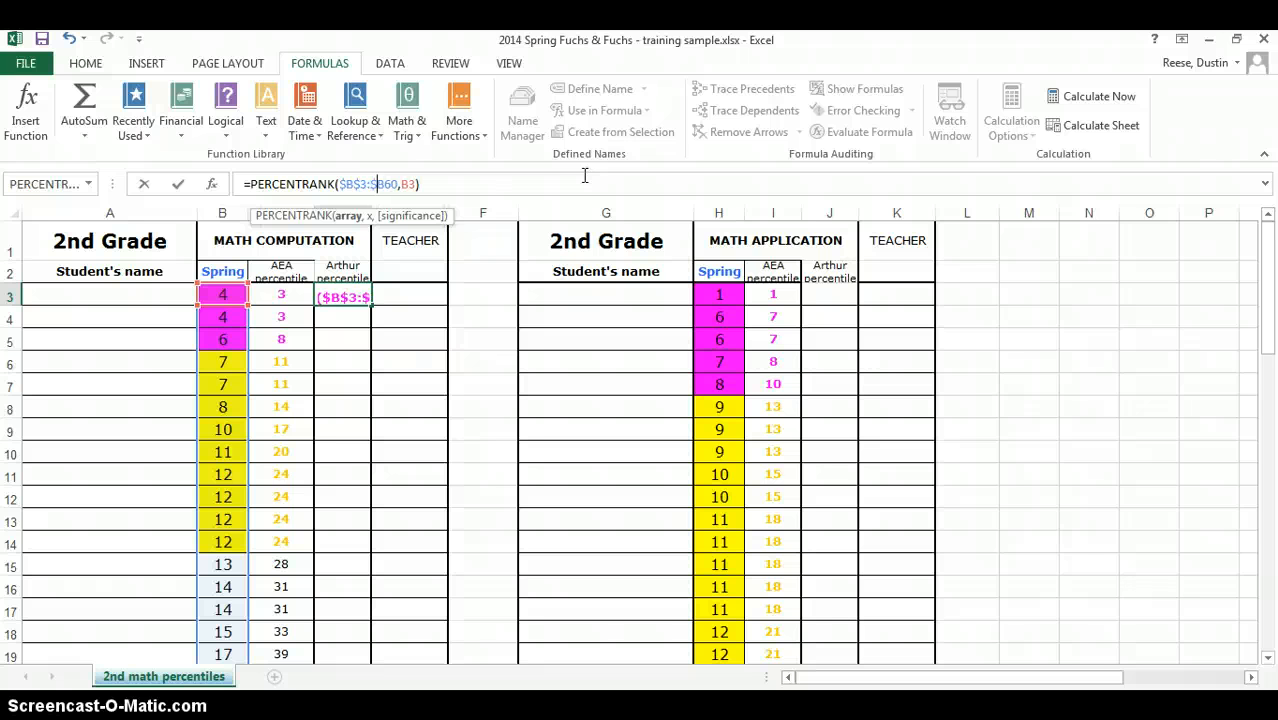
pyautogui.press('Right')
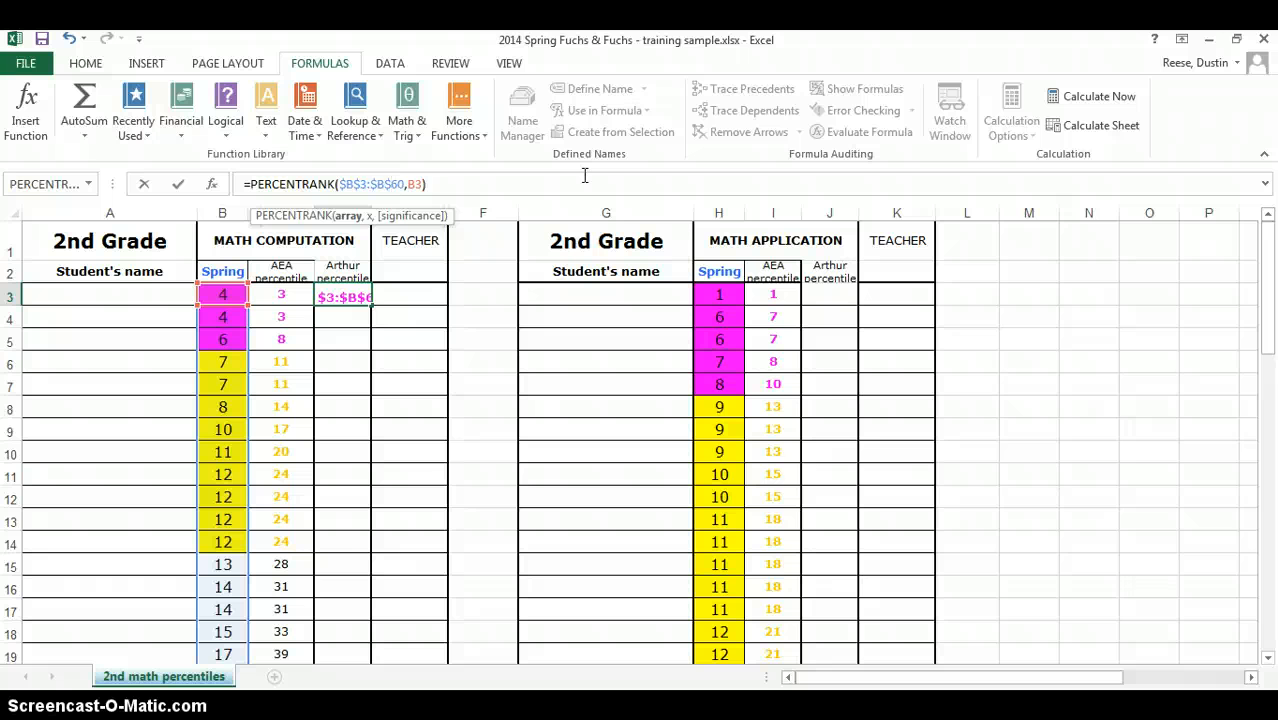
# Step: Multiply D3's PERCENTRANK formula by 100 by appending *100, and confirm the formula
pyautogui.click(428, 184)
pyautogui.click(528, 194)
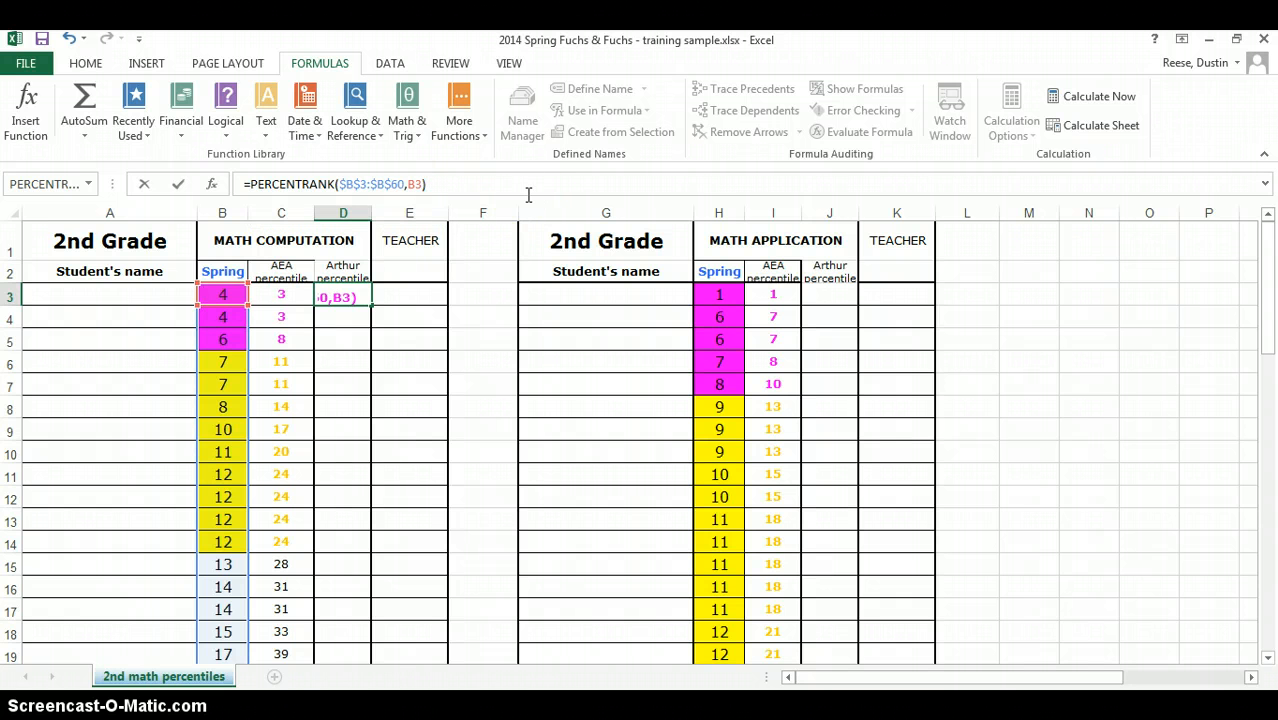
pyautogui.write('*100')
pyautogui.press('Return')
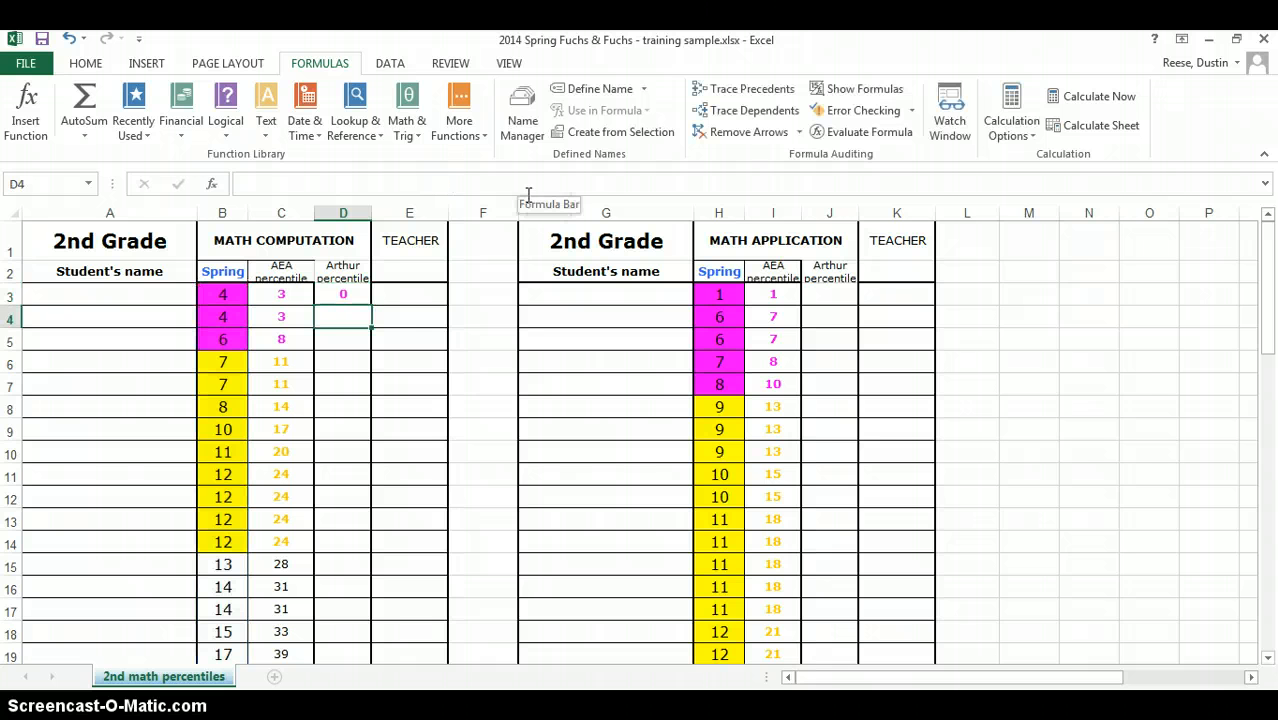
# Step: Fill the percentile formula from D3 down the Arthur percentile column to D60 and review the filled column
pyautogui.click(346, 295)
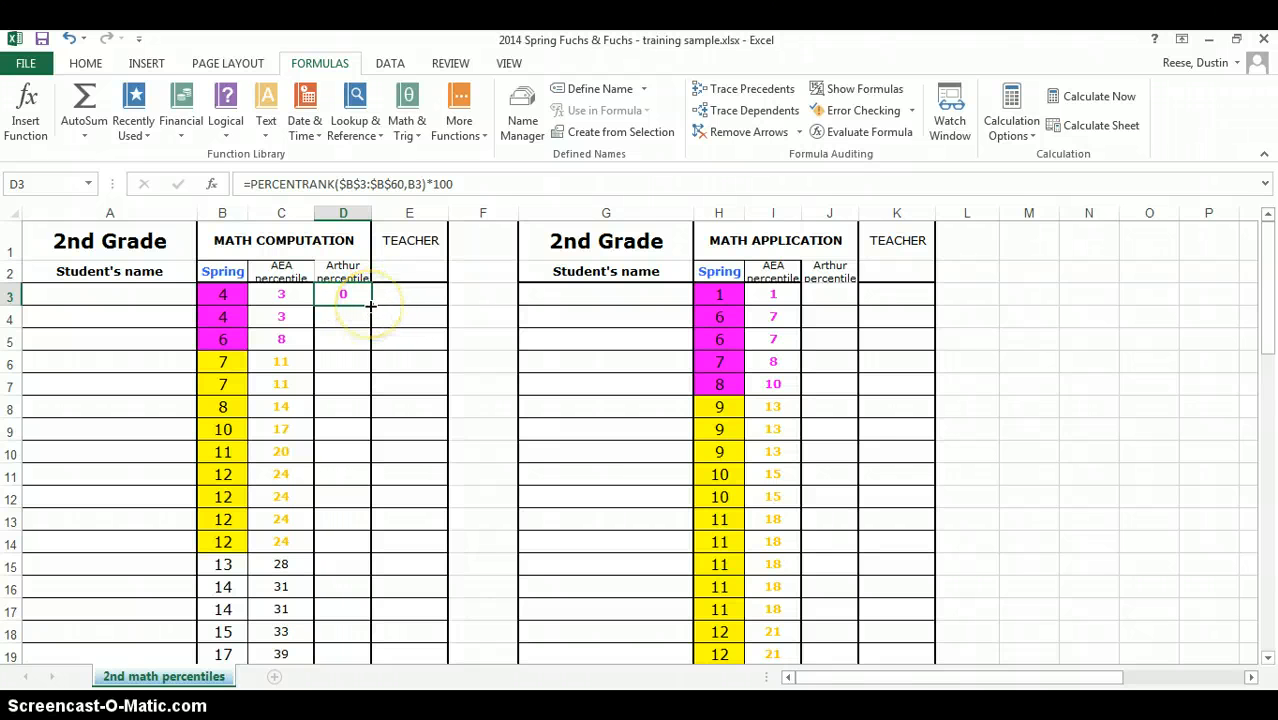
pyautogui.moveTo(370, 305); pyautogui.dragTo(363, 641)
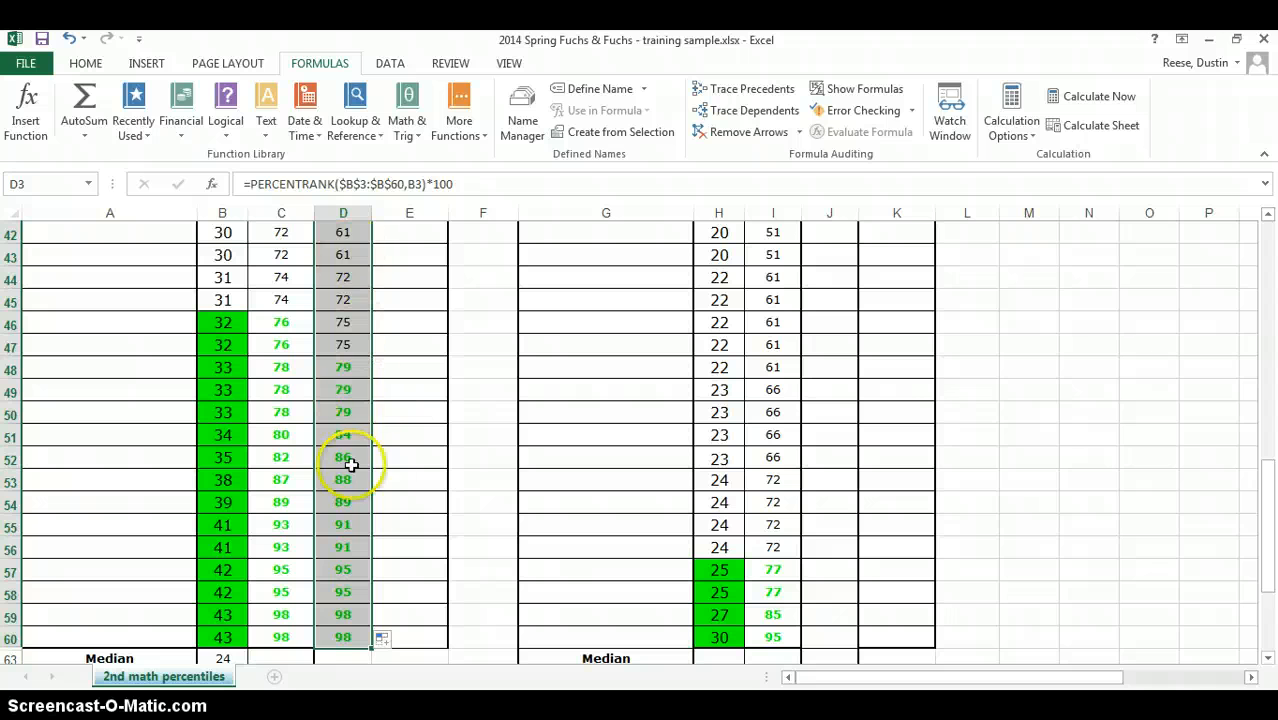
pyautogui.moveTo(1268, 530); pyautogui.dragTo(1275, 285)
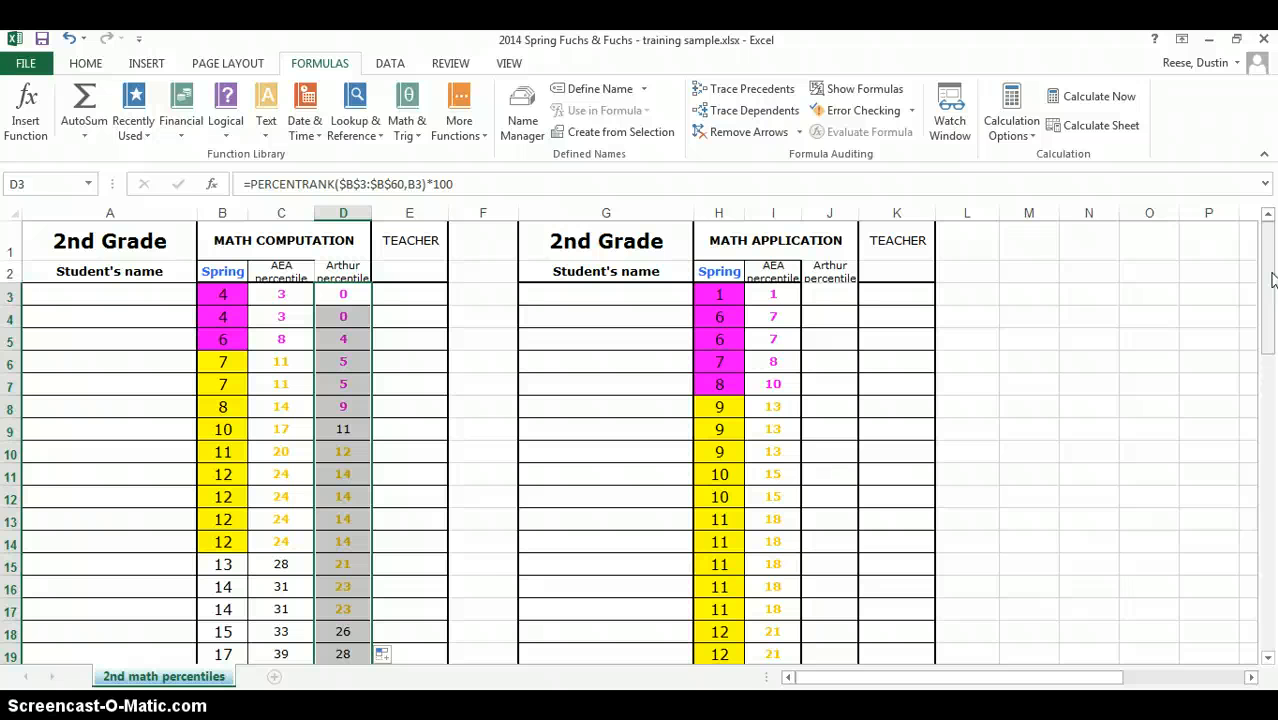
pyautogui.moveTo(1272, 280); pyautogui.dragTo(1260, 602)
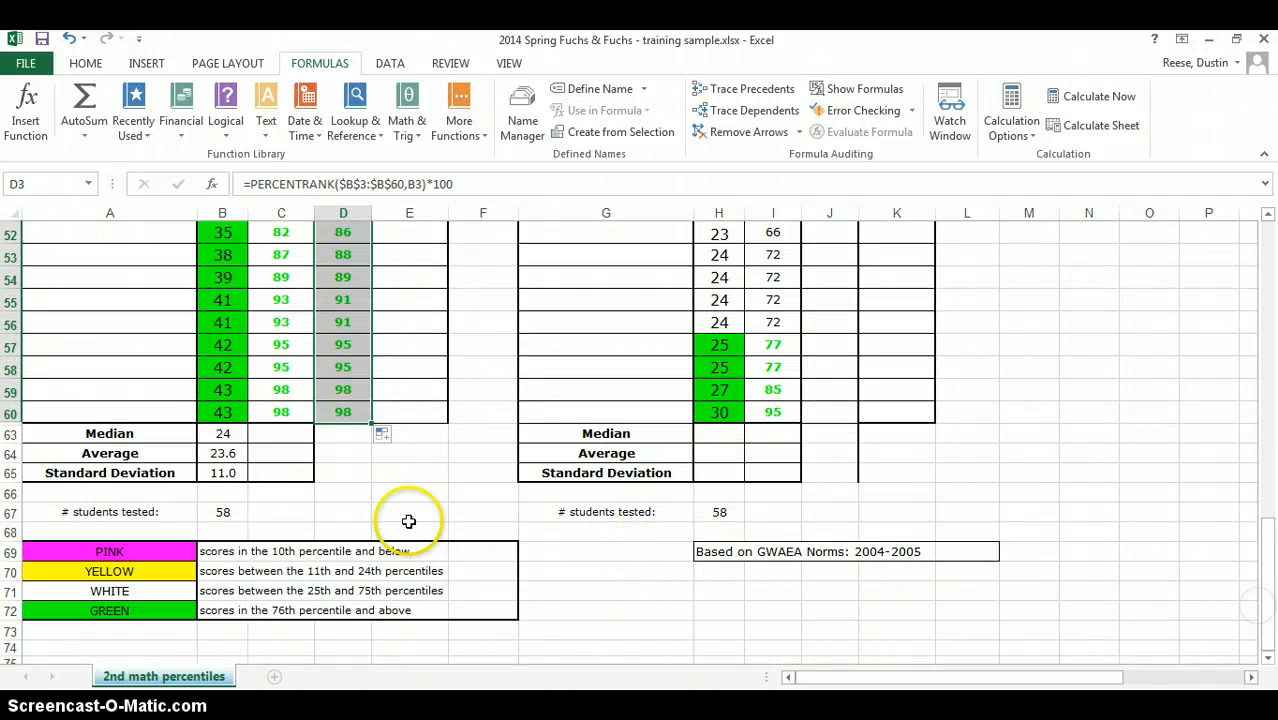
# Step: Insert a blank row at row 66, directly below the Standard Deviation row
pyautogui.click(80, 487)
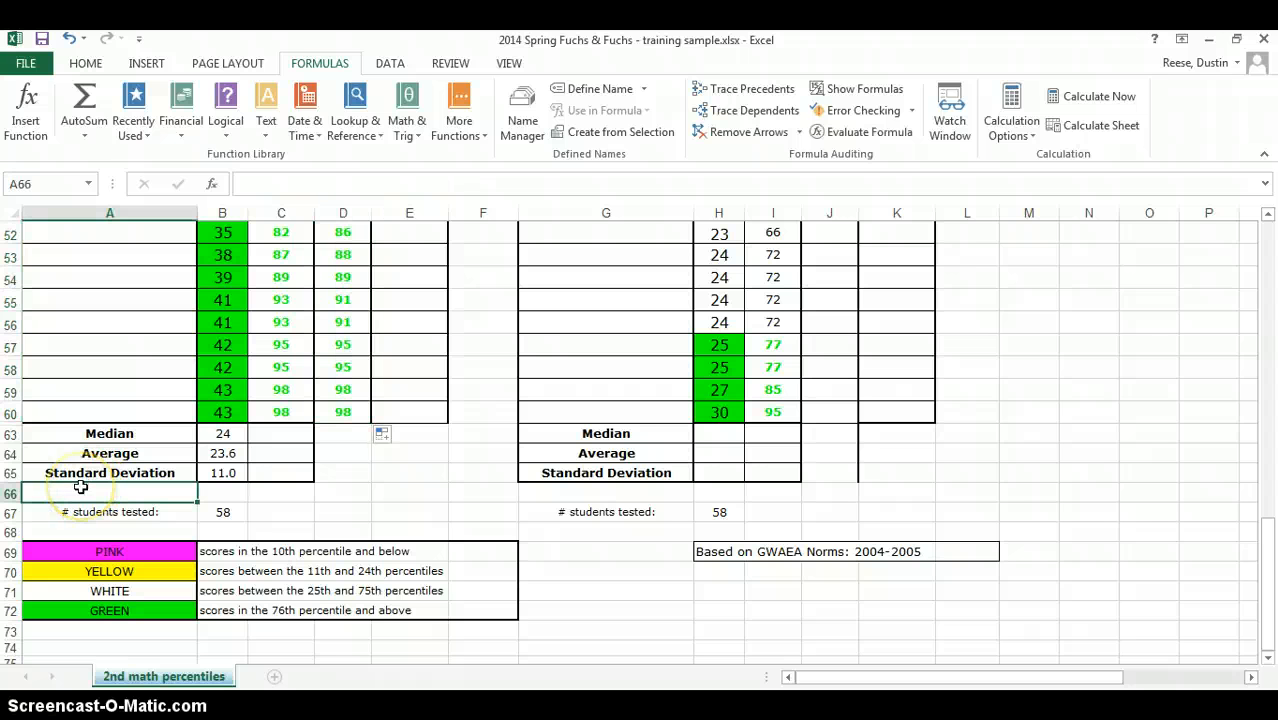
pyautogui.click(12, 494)
pyautogui.rightClick(12, 494)
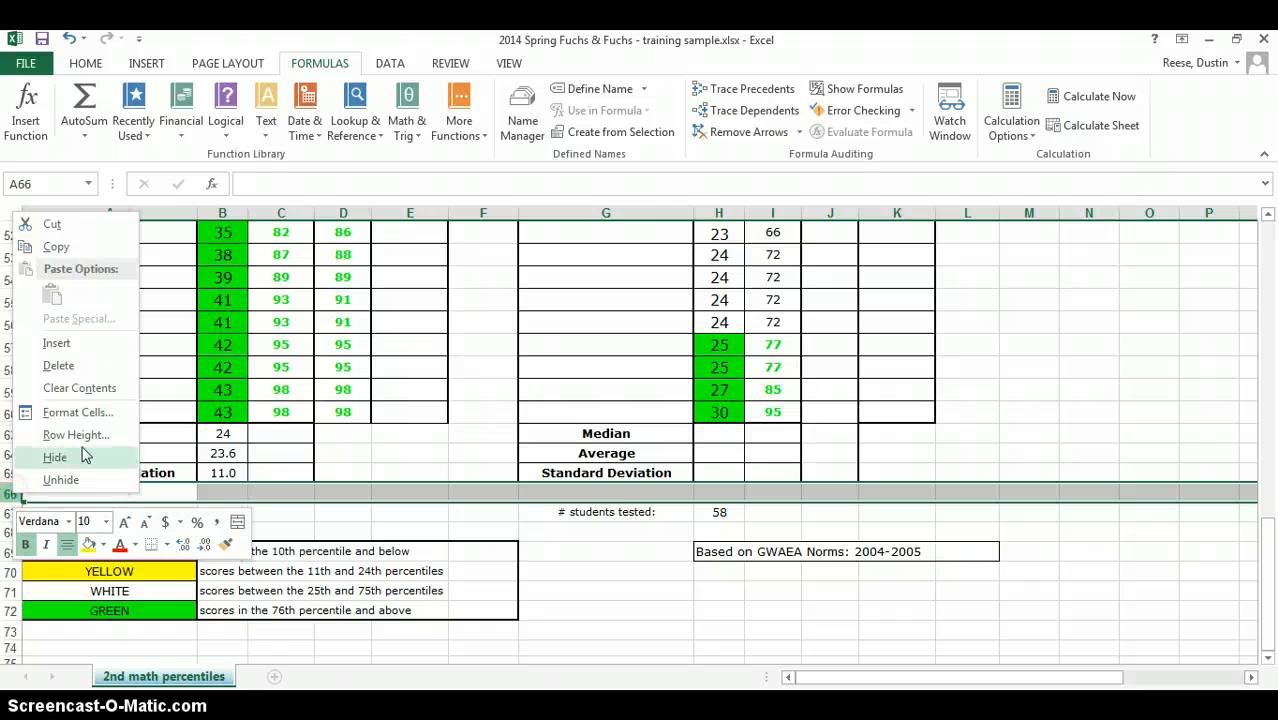
pyautogui.click(90, 341)
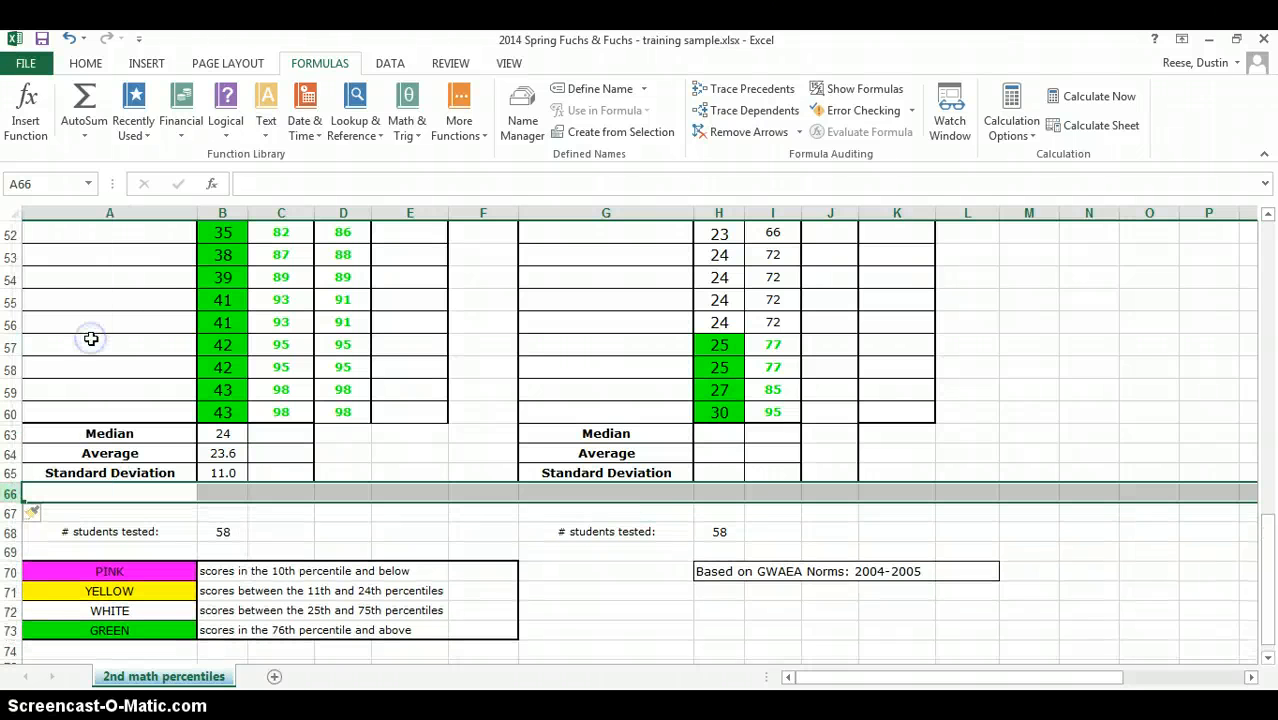
# Step: Label cell A66 "25th percentile" and cell A67 "75th percentile"
pyautogui.click(74, 494)
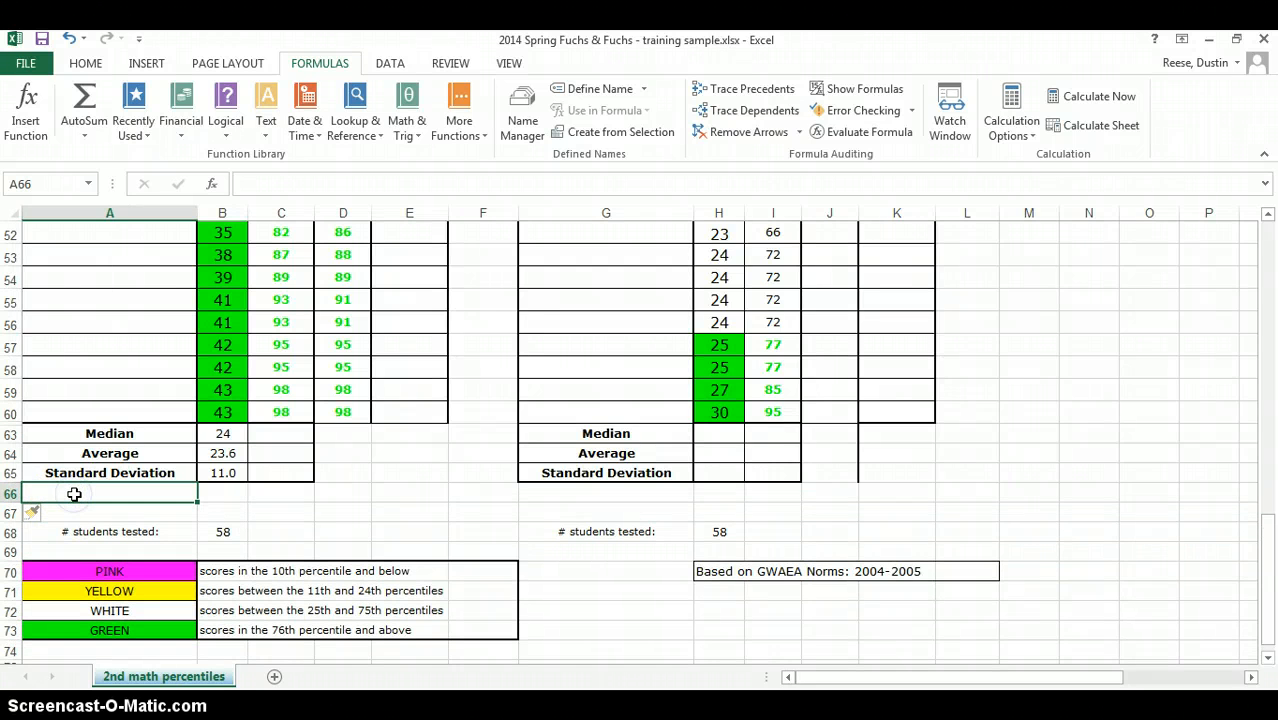
pyautogui.write('25th percentile')
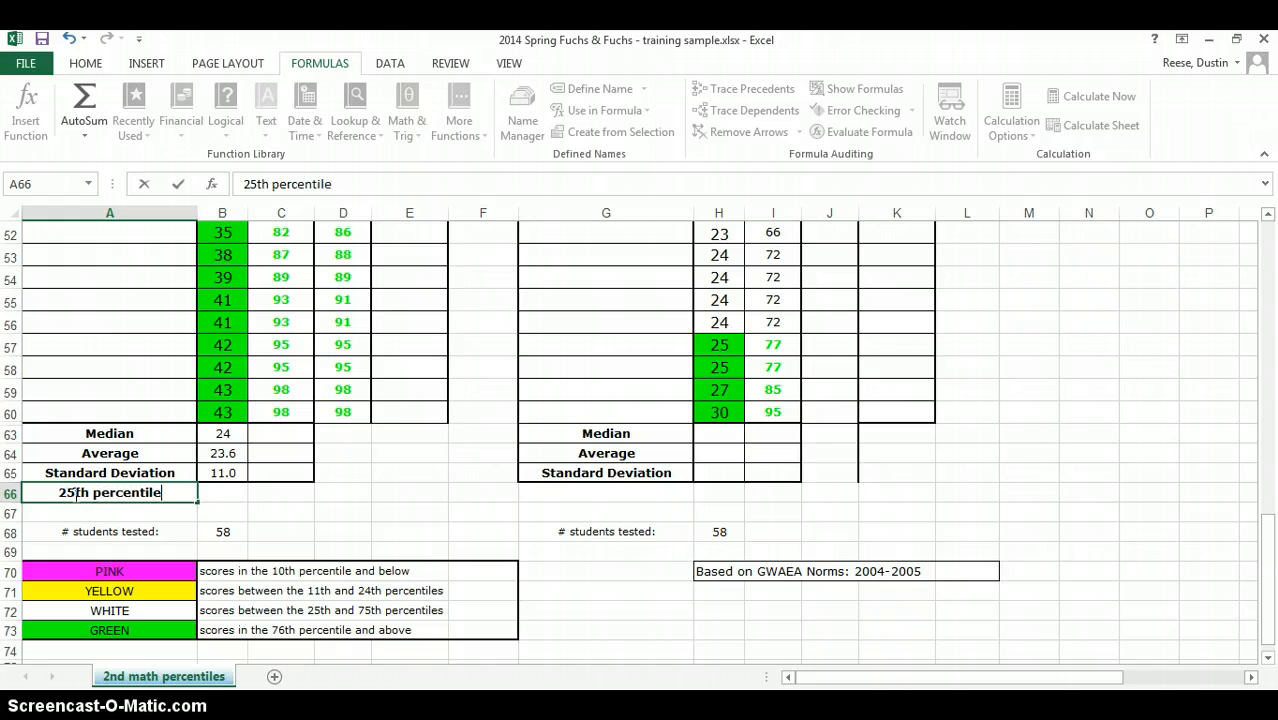
pyautogui.press('Return')
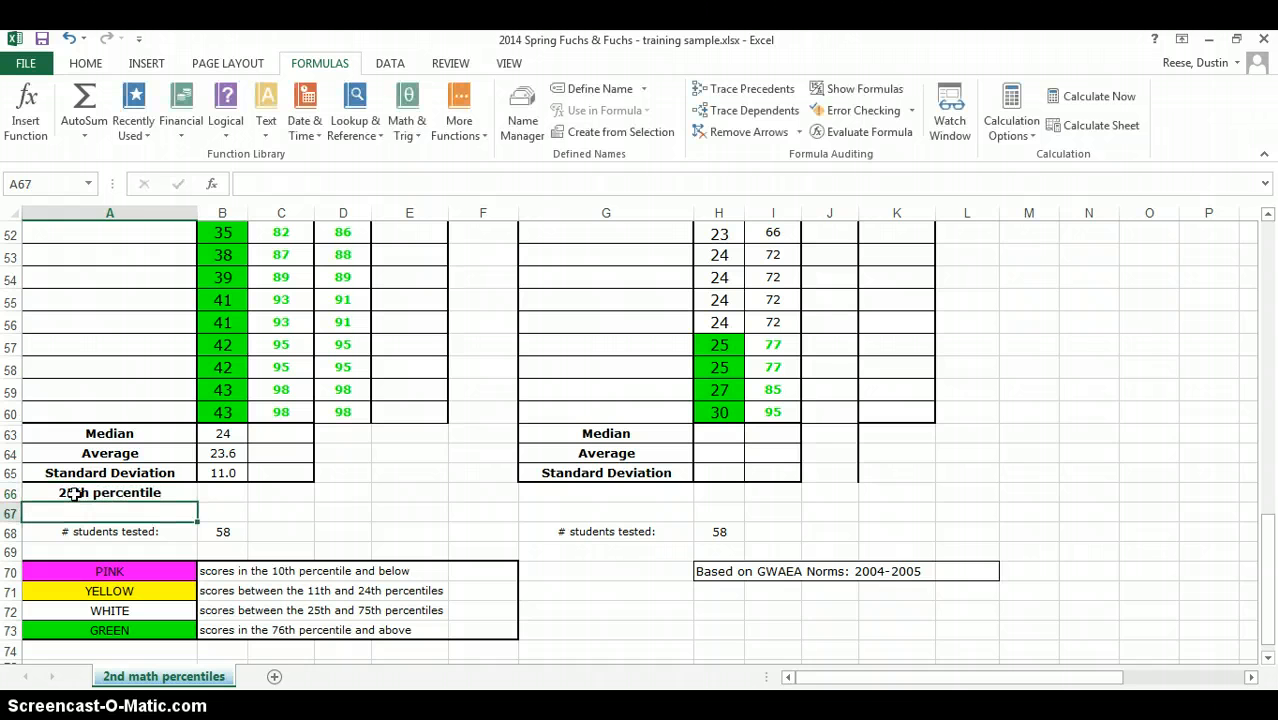
pyautogui.write('75th perceni')
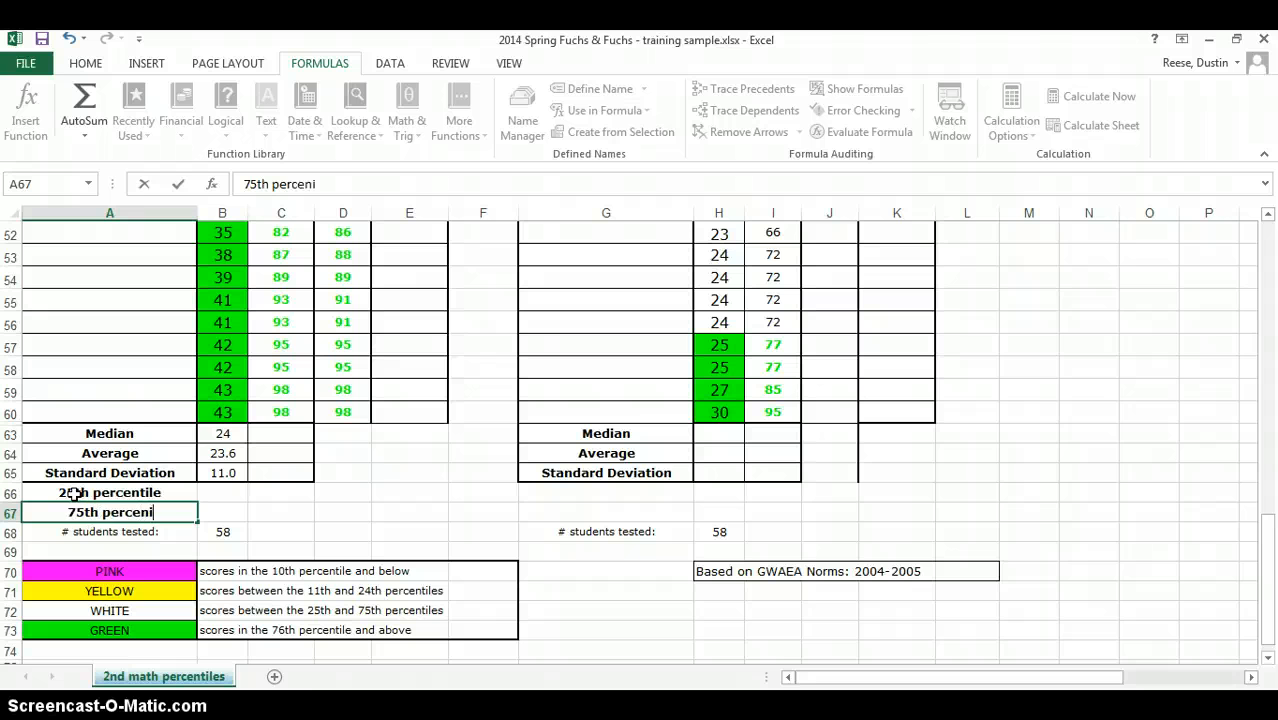
pyautogui.press('BackSpace')
pyautogui.write('tile')
pyautogui.click(226, 503)
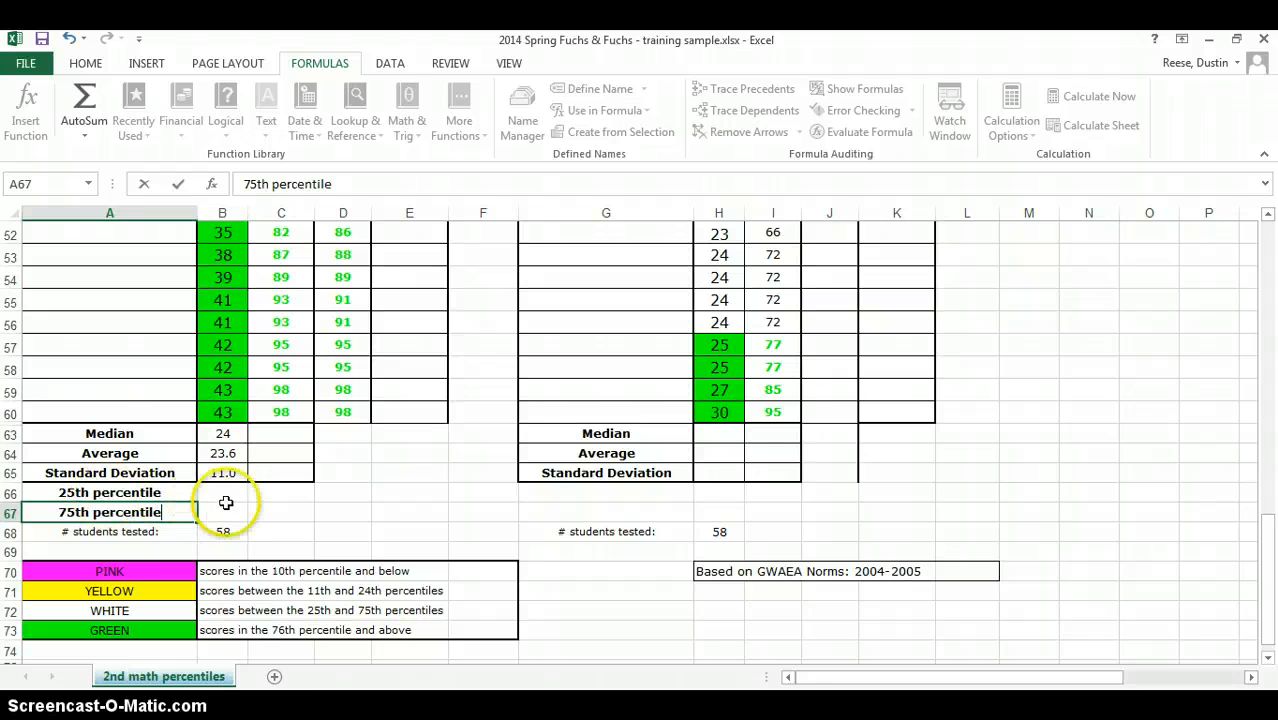
# Step: Search the function library for "percentile" and insert the PERCENTILE function in B66
pyautogui.click(226, 495)
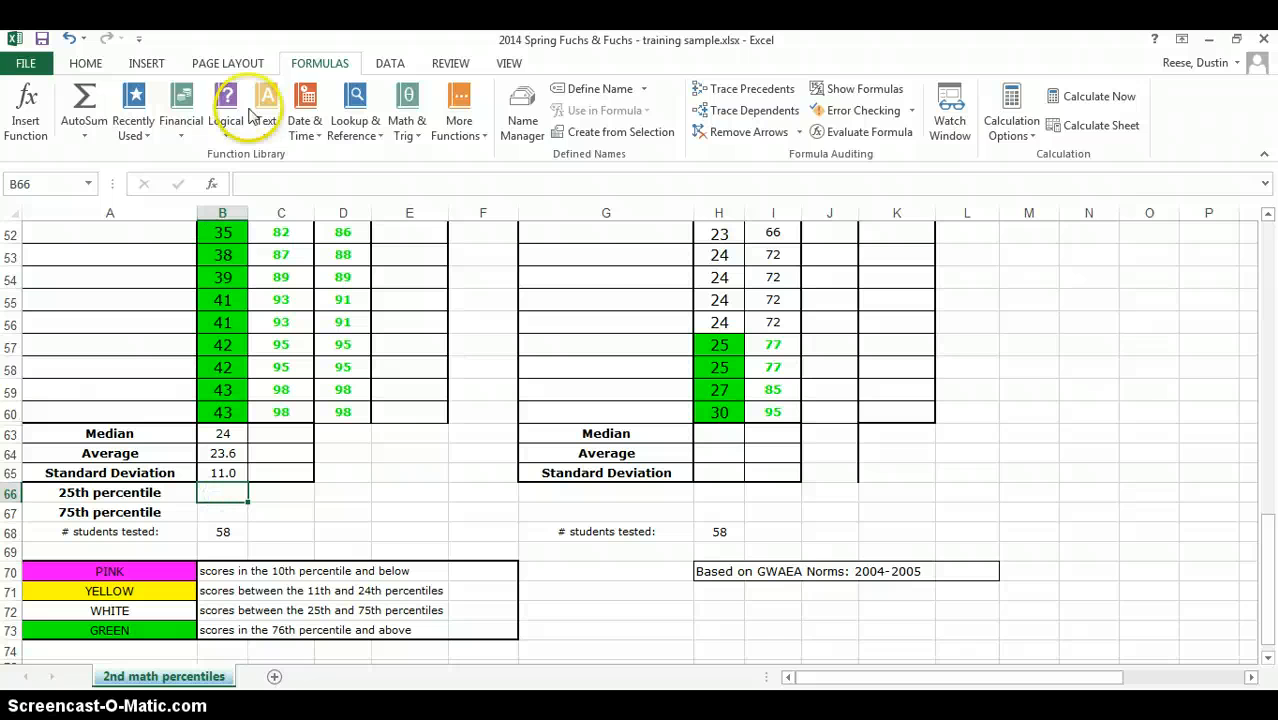
pyautogui.click(18, 118)
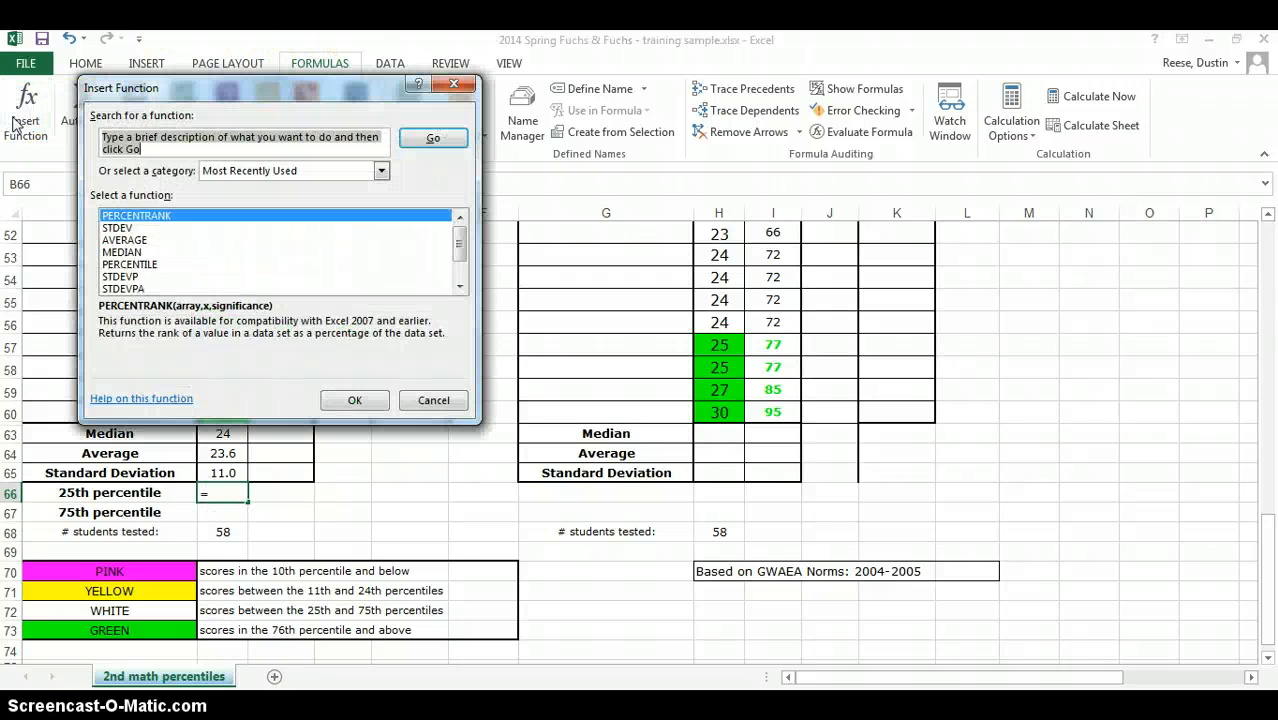
pyautogui.write('percentile')
pyautogui.press('Return')
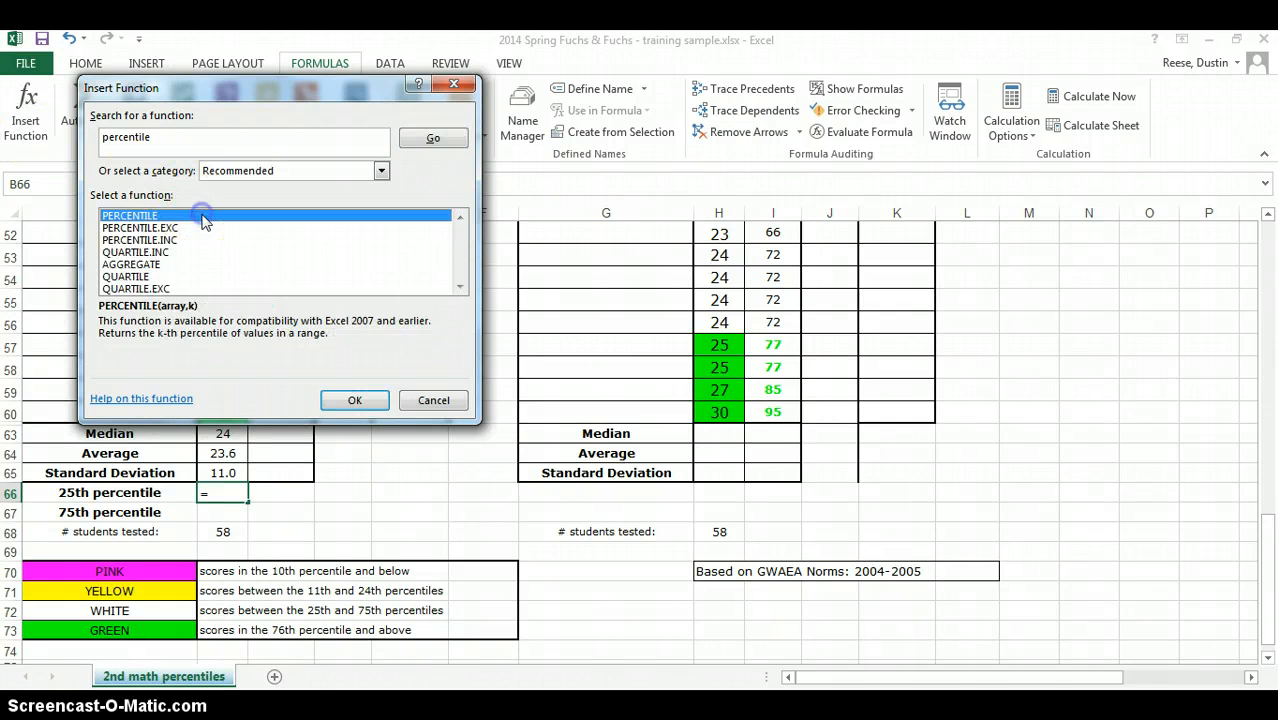
pyautogui.click(355, 401)
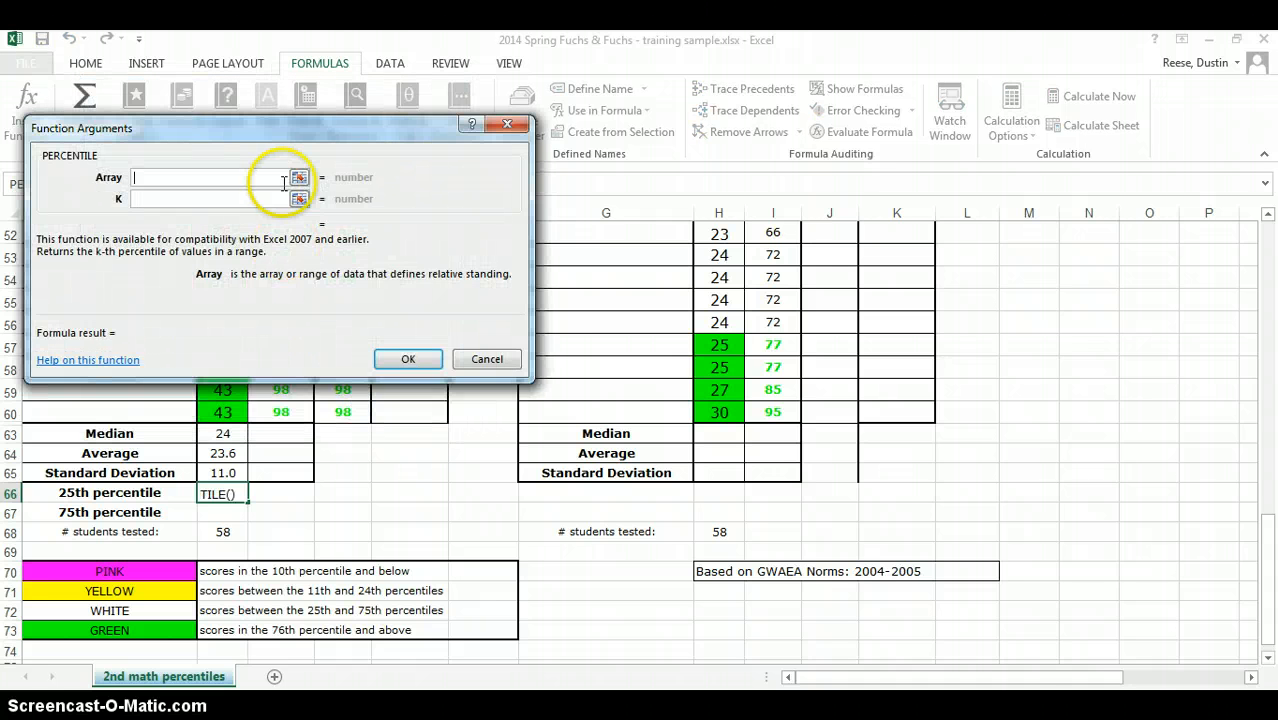
# Step: Set B66's PERCENTILE array to the Math Computation scores B3:B60 and K to 0.25, and complete the formula
pyautogui.click(299, 178)
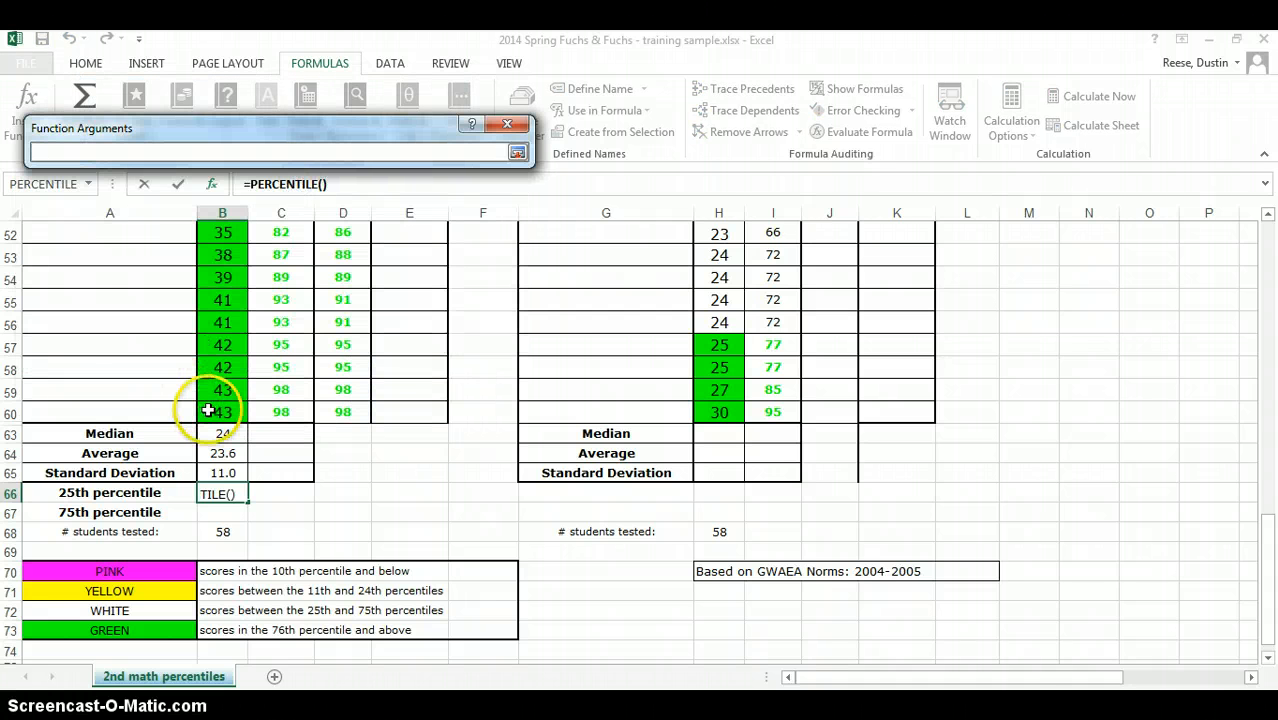
pyautogui.moveTo(208, 413); pyautogui.dragTo(213, 292)
pyautogui.click(517, 152)
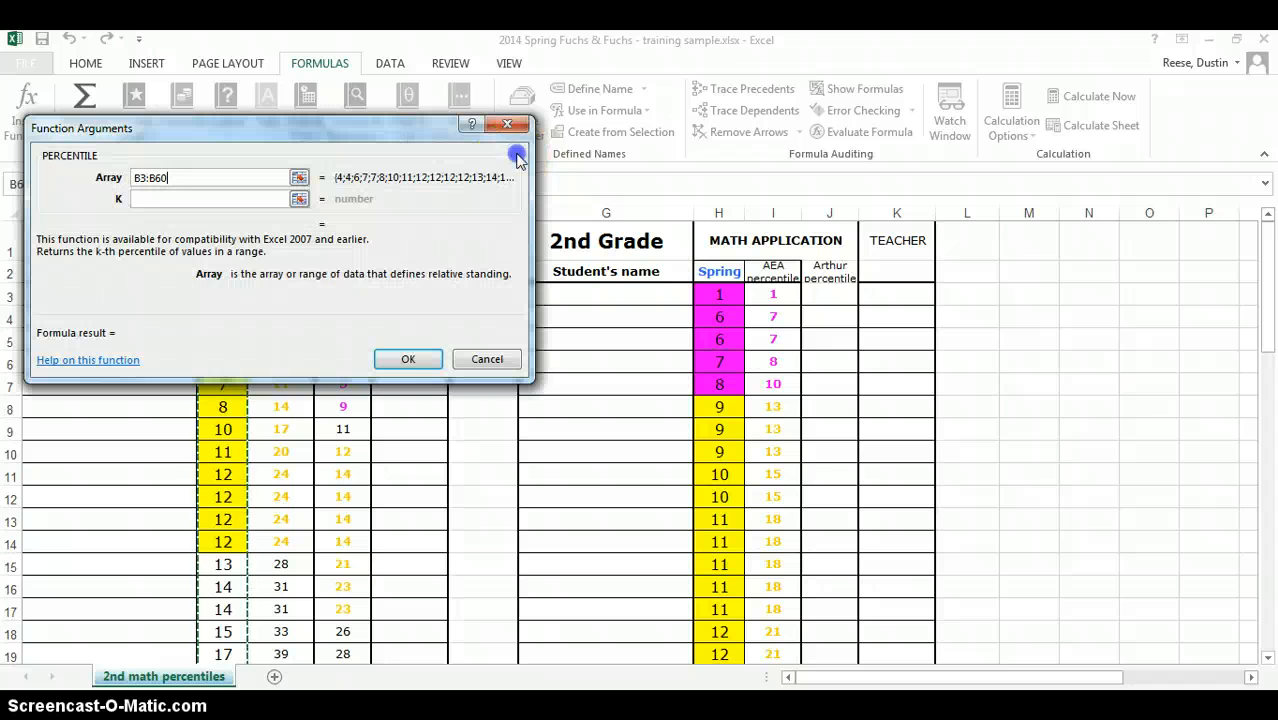
pyautogui.click(155, 199)
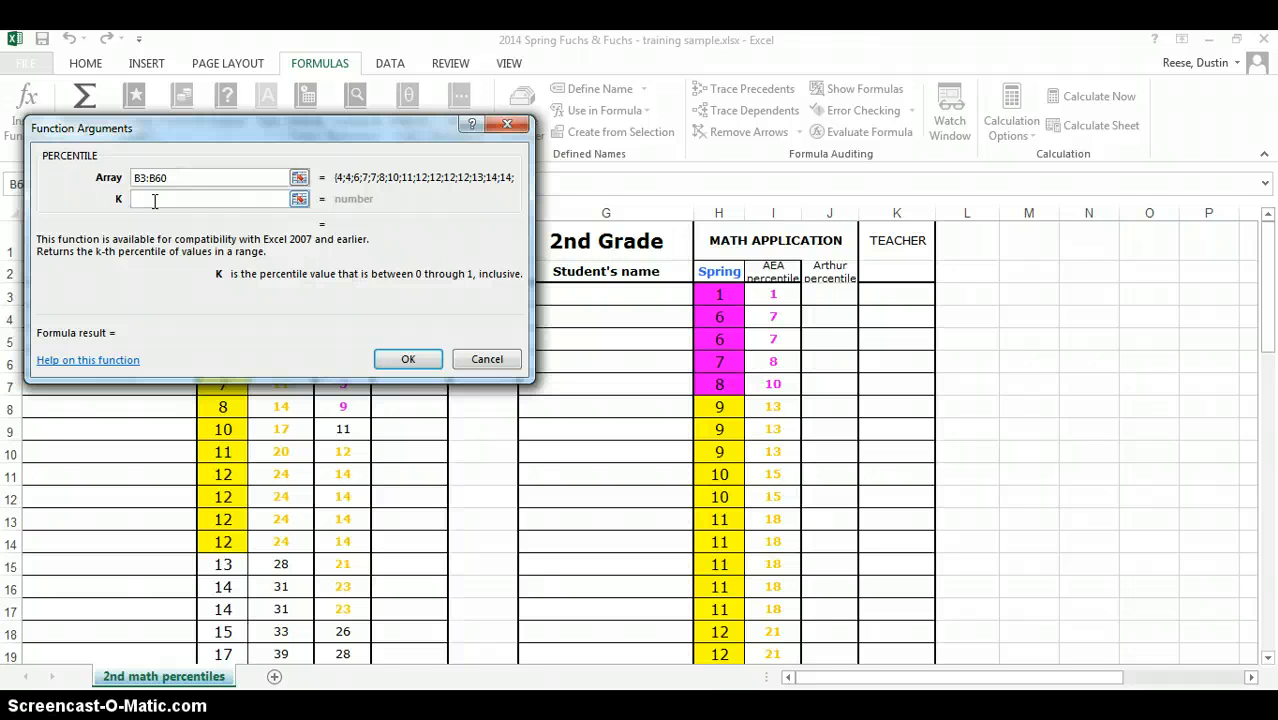
pyautogui.write('0.25')
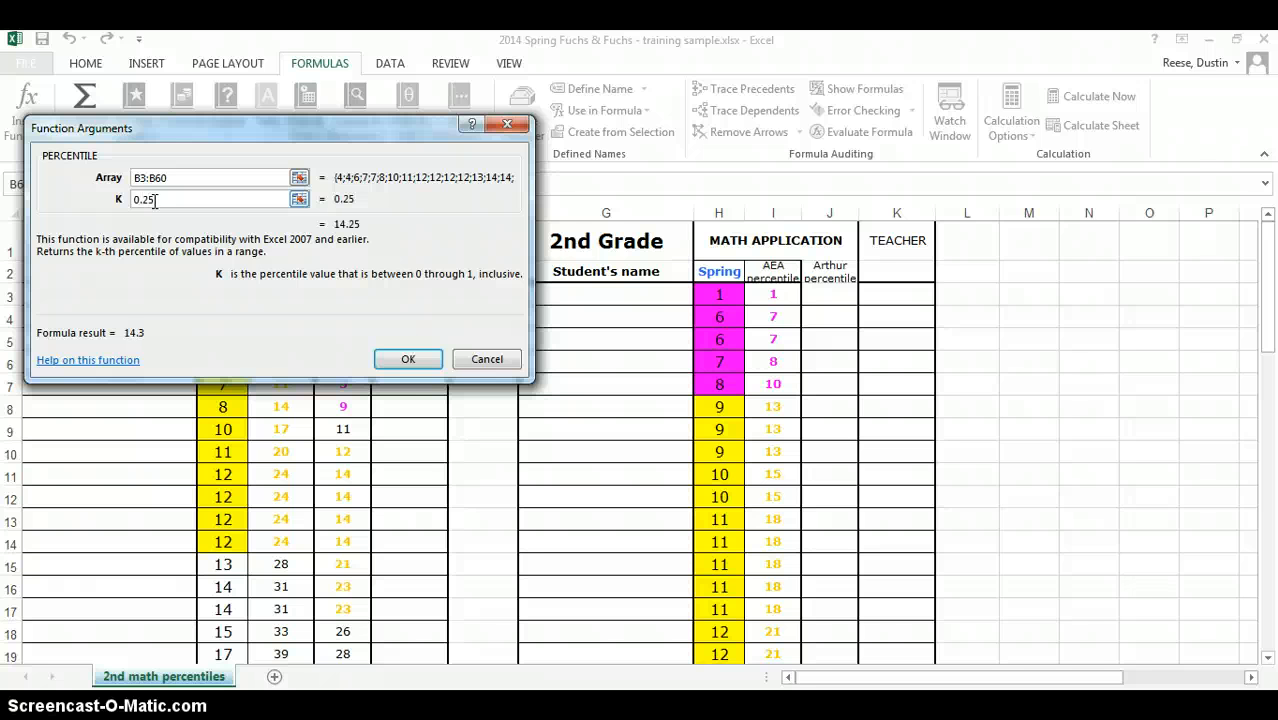
pyautogui.click(396, 359)
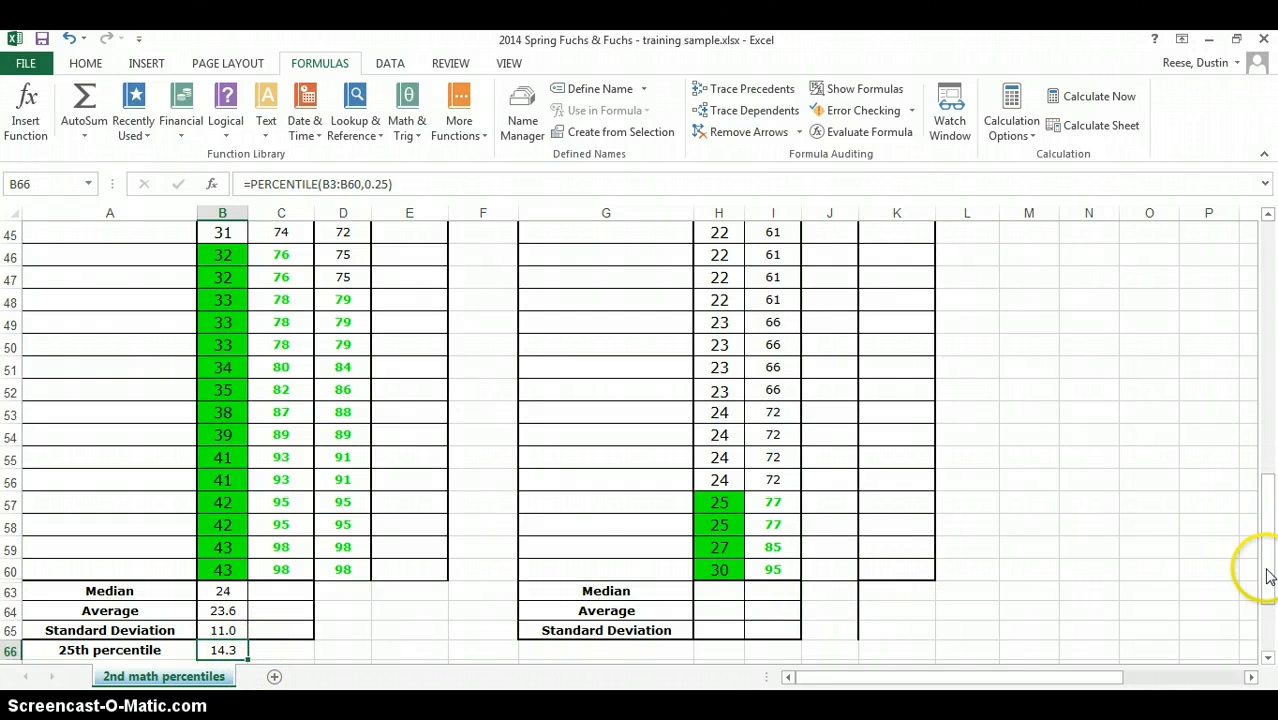
# Step: Insert the PERCENTILE function in B67, beside the 75th percentile label
pyautogui.moveTo(1268, 576); pyautogui.dragTo(1270, 603)
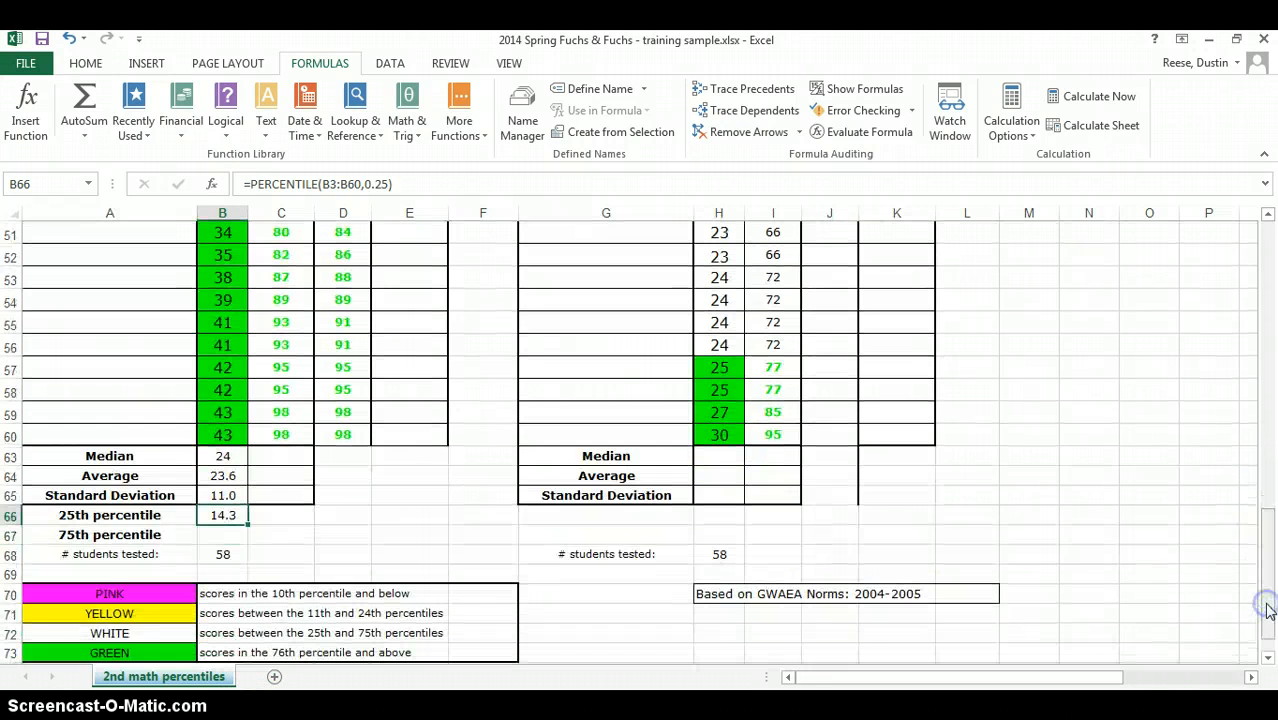
pyautogui.click(211, 538)
pyautogui.click(29, 112)
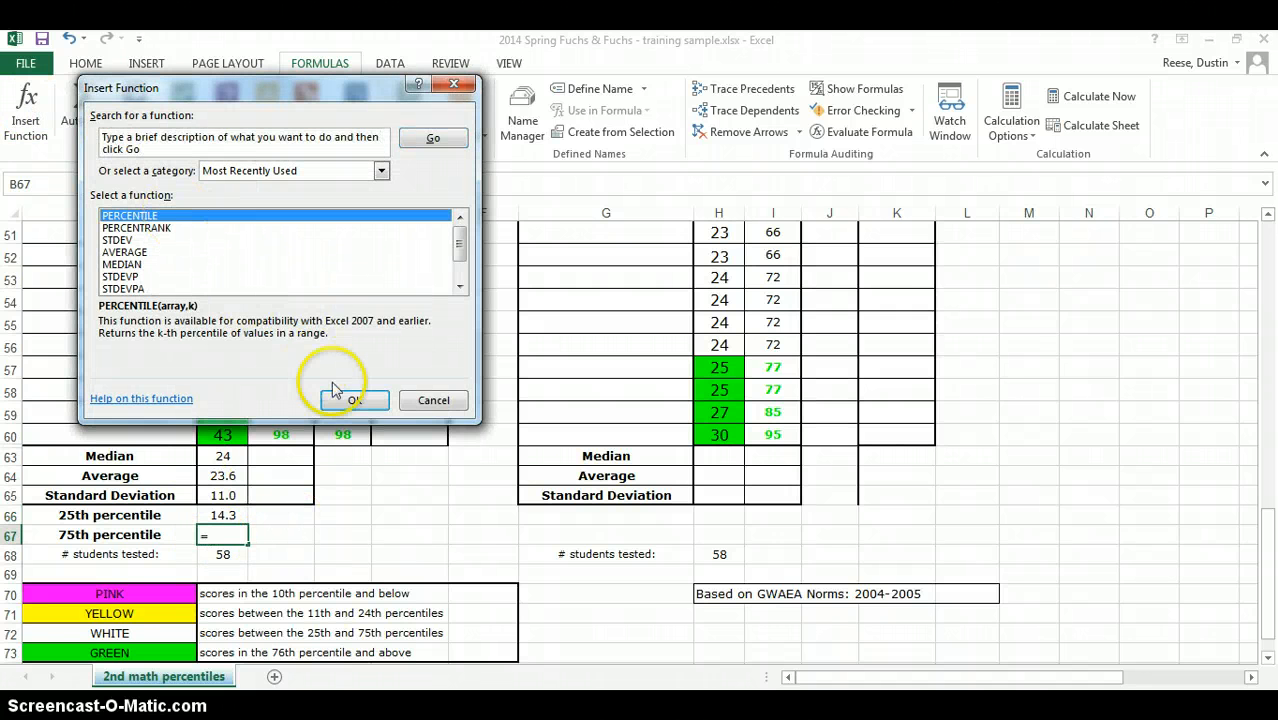
pyautogui.click(343, 398)
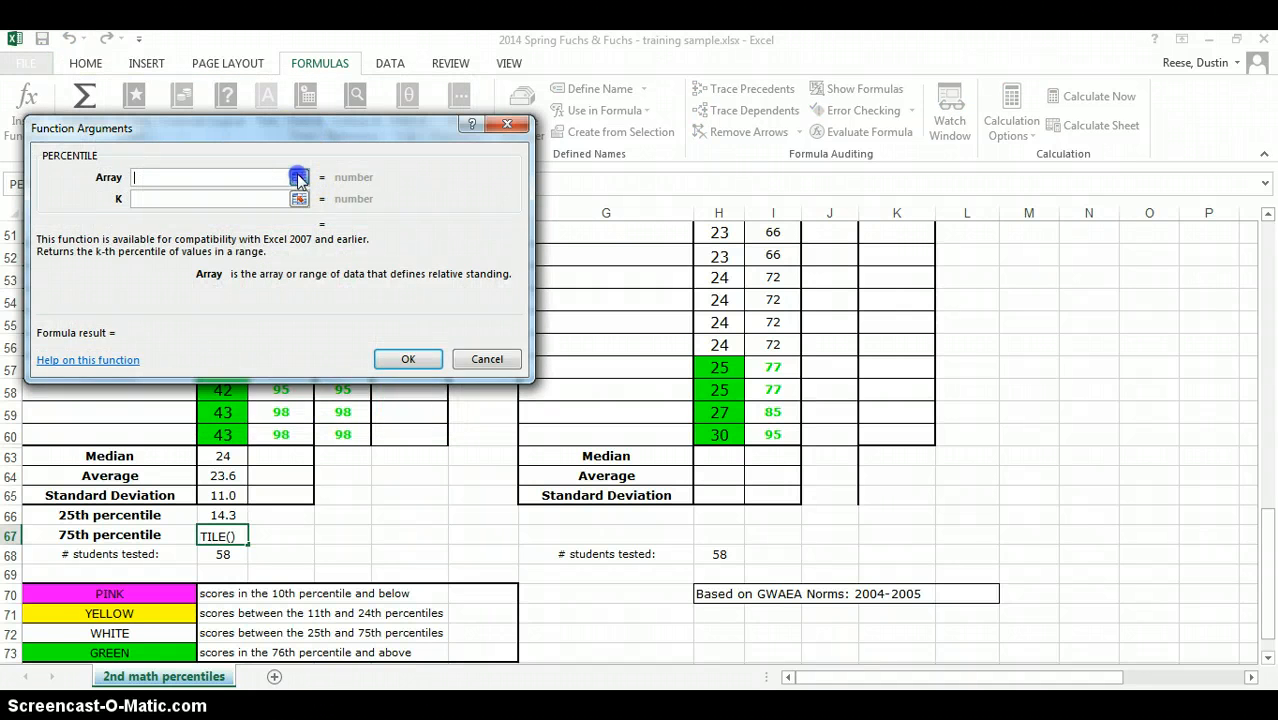
# Step: Set B67's PERCENTILE array to B3:B60 and K to 0.75, and complete the formula
pyautogui.click(299, 179)
pyautogui.moveTo(228, 432); pyautogui.dragTo(225, 295)
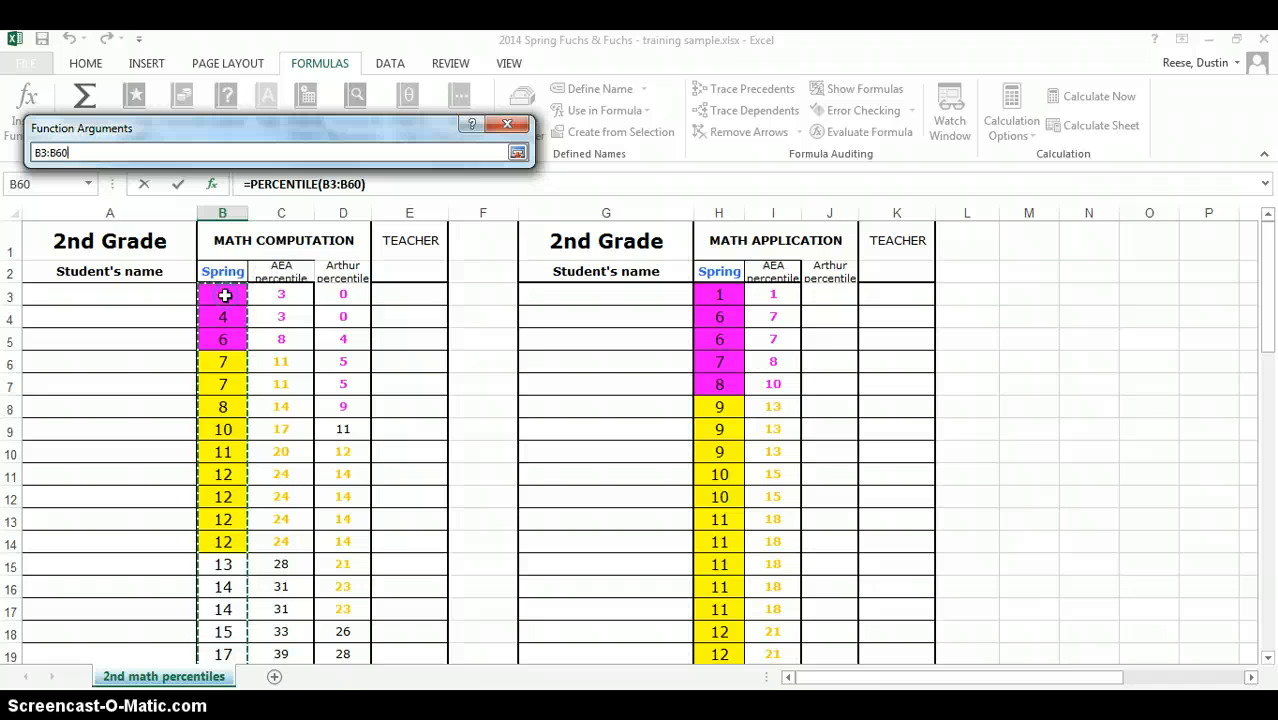
pyautogui.click(517, 152)
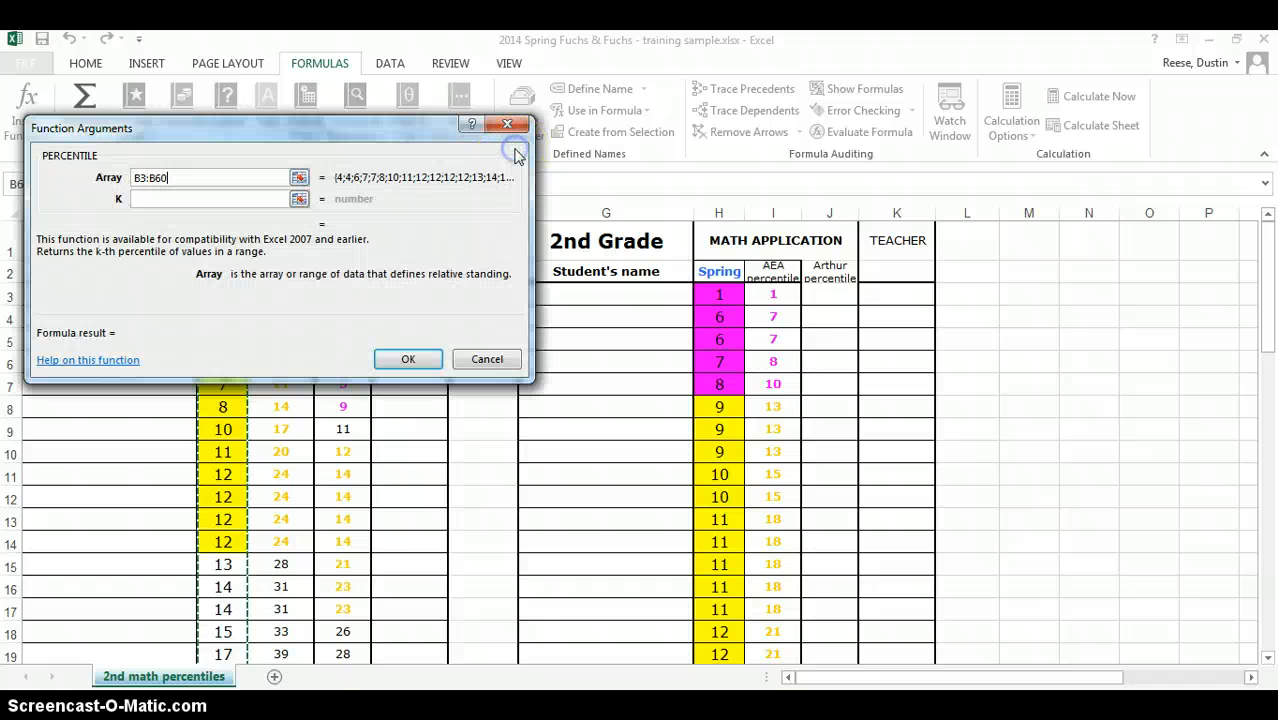
pyautogui.click(278, 199)
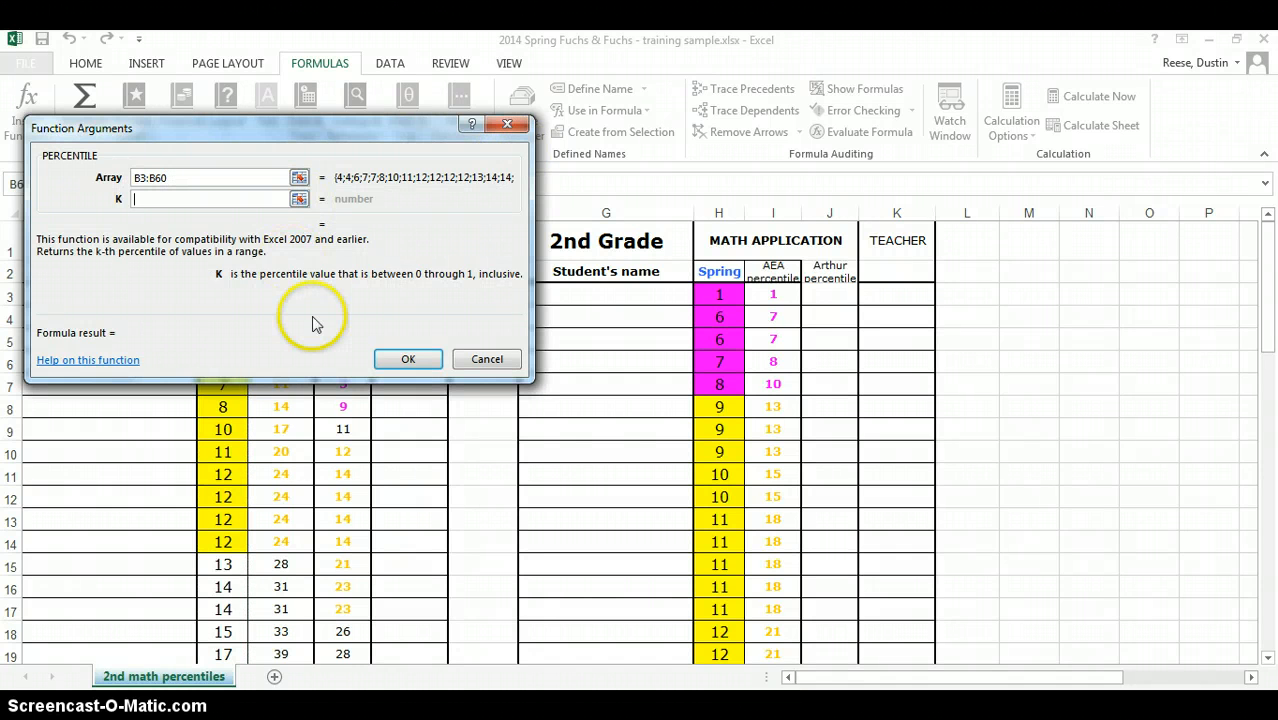
pyautogui.write('0.75')
pyautogui.click(408, 359)
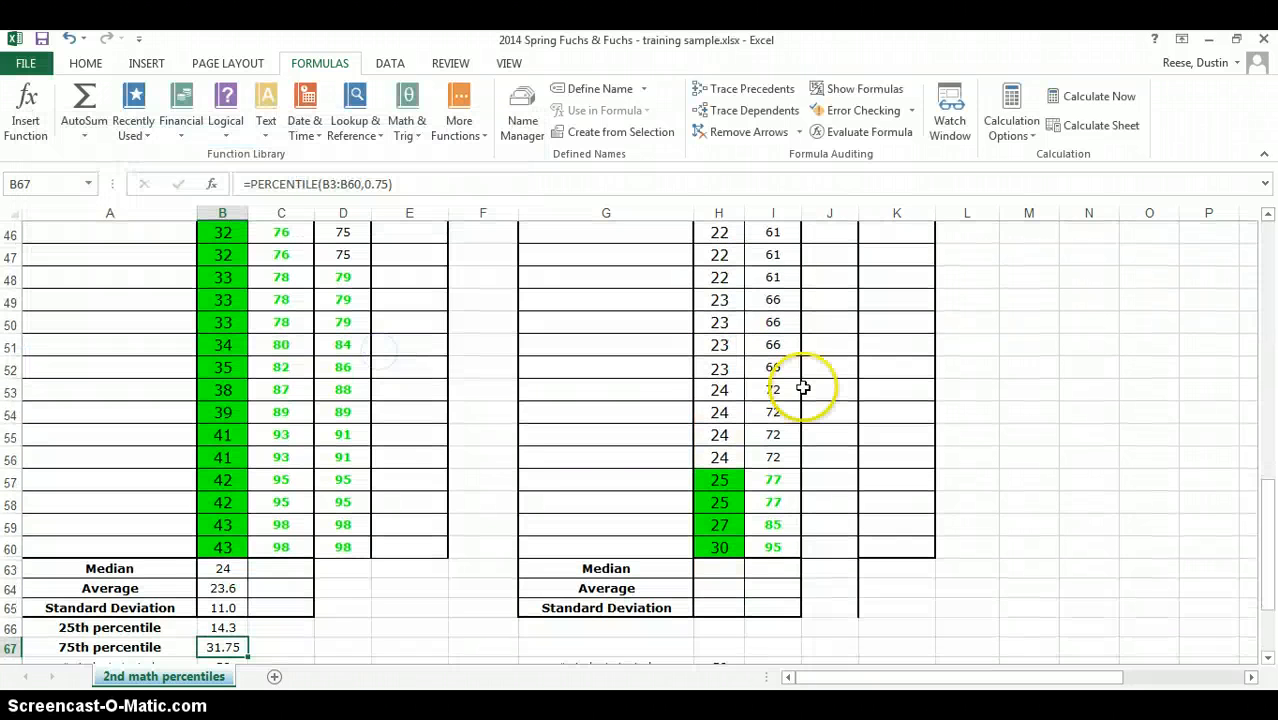